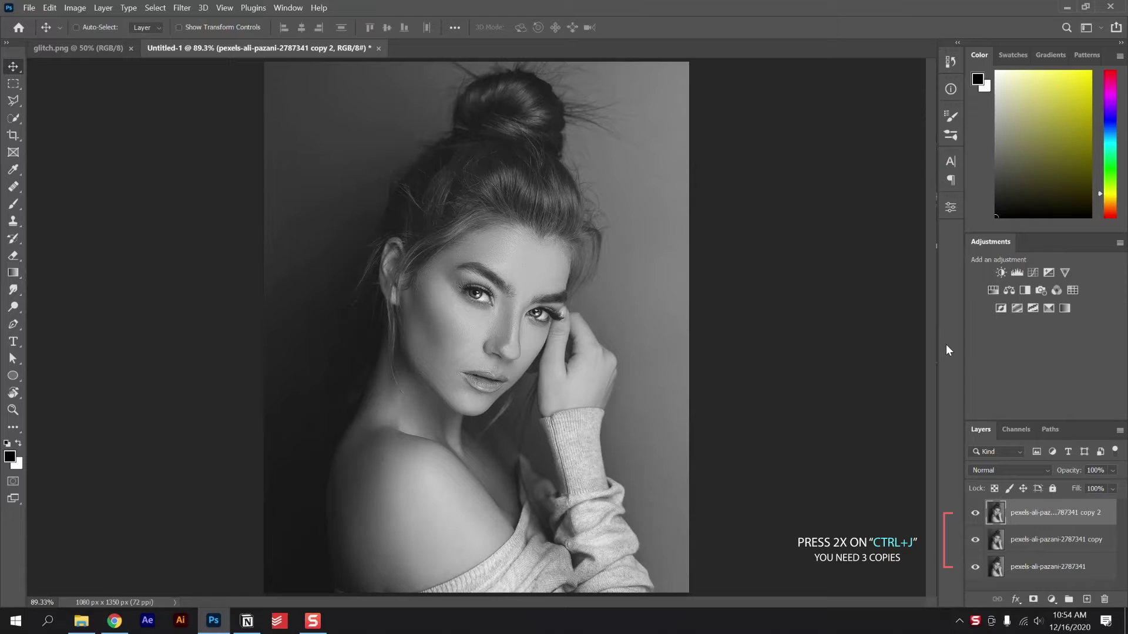
# Step: Hide the topmost portrait copy and turn off the red channel in the middle copy's blending options
pyautogui.click(975, 514)
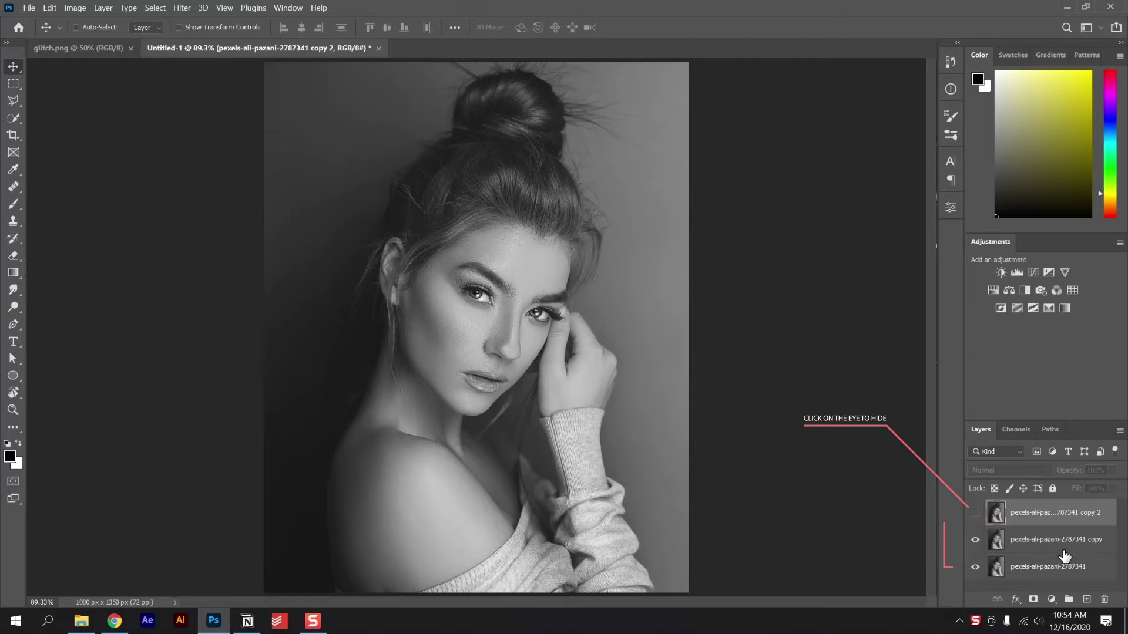
pyautogui.click(1109, 543)
pyautogui.doubleClick(1111, 545)
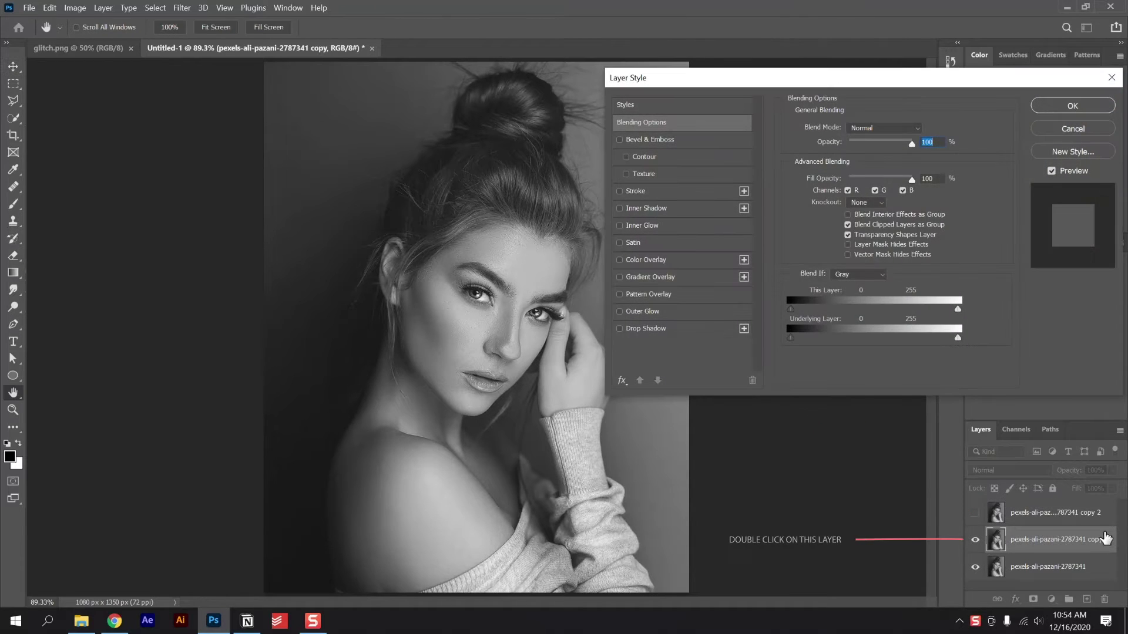
pyautogui.click(847, 189)
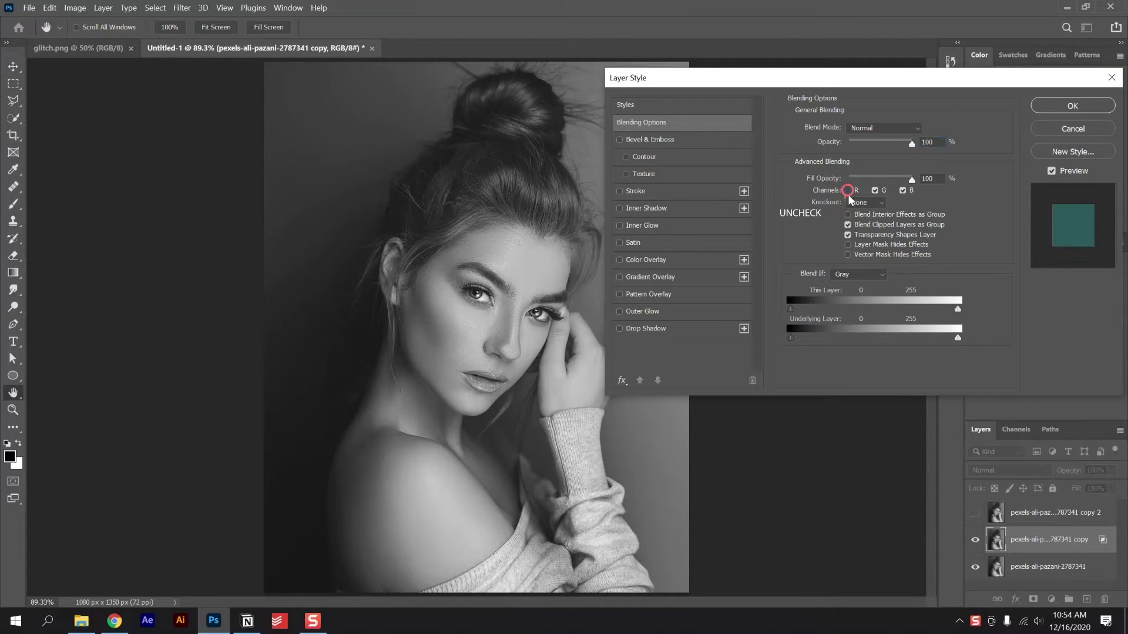
pyautogui.click(1045, 107)
# Step: Nudge the middle portrait copy slightly to the right to offset its color channels from the layer below
pyautogui.press('v')
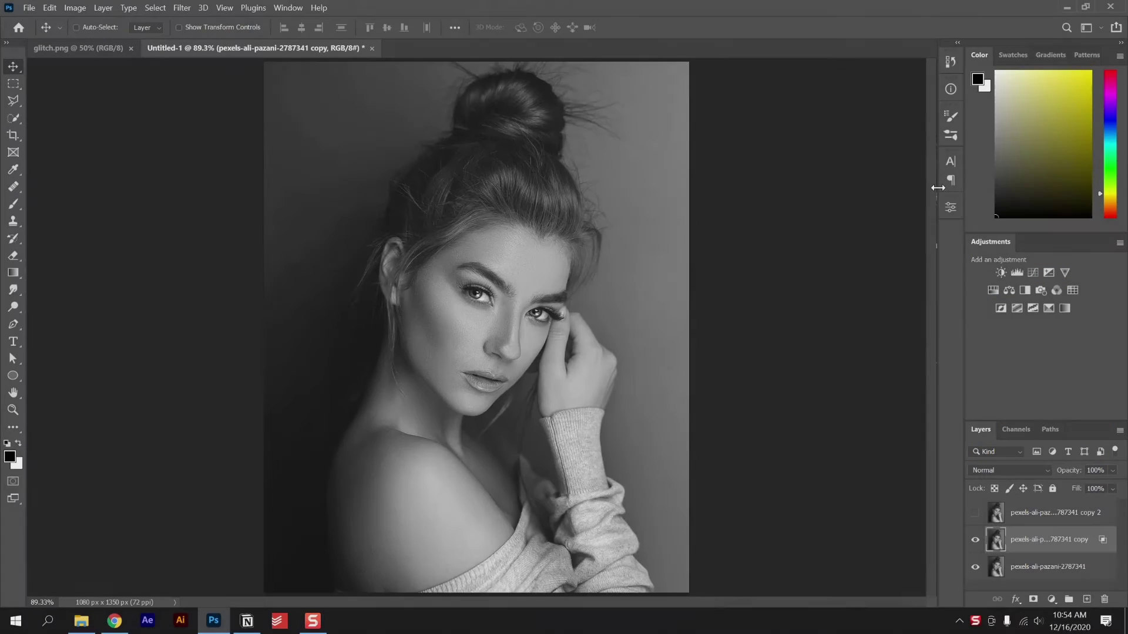
pyautogui.hotkey('shift', 'Right')
pyautogui.hotkey('shift', 'Right')
pyautogui.hotkey('shift', 'Right')
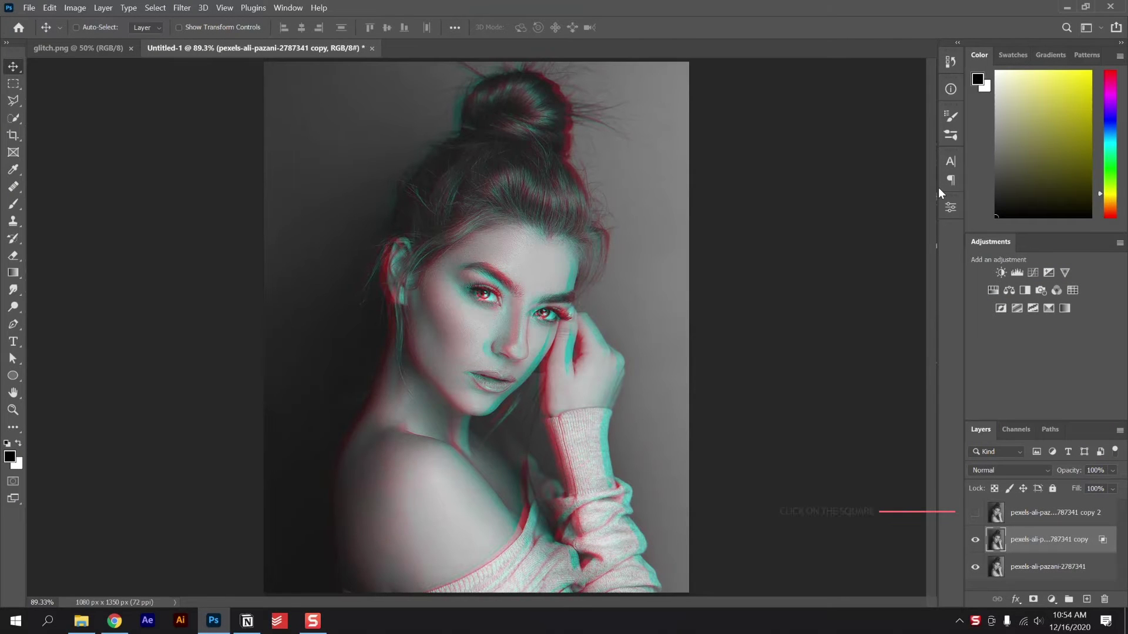
# Step: Show the topmost portrait copy again and turn off its red and green channels in the blending options
pyautogui.click(1016, 519)
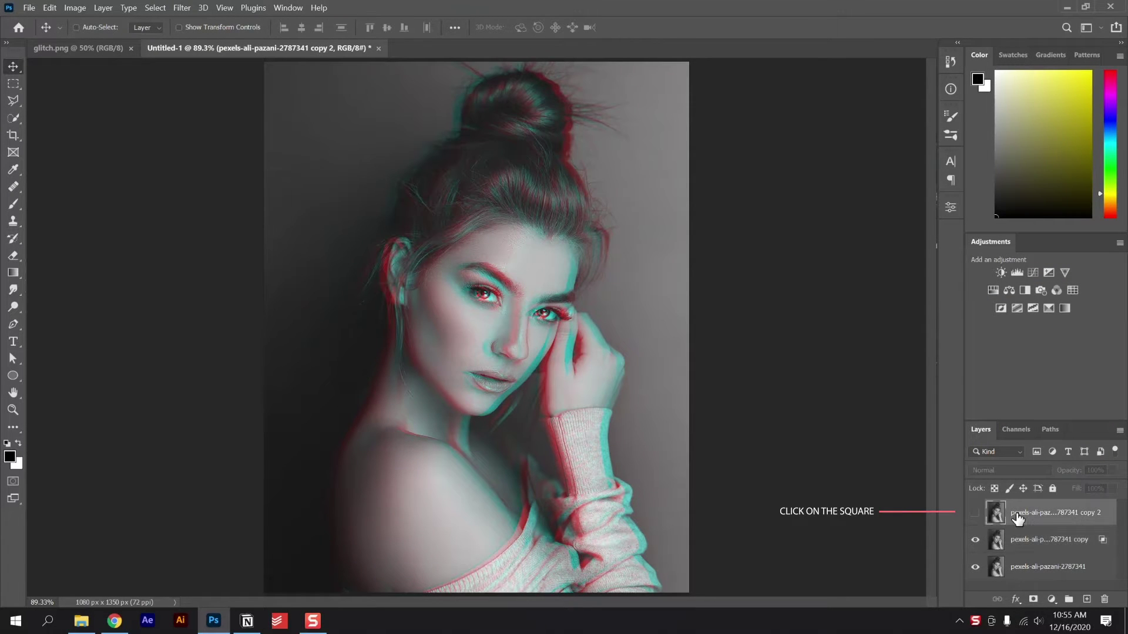
pyautogui.click(974, 515)
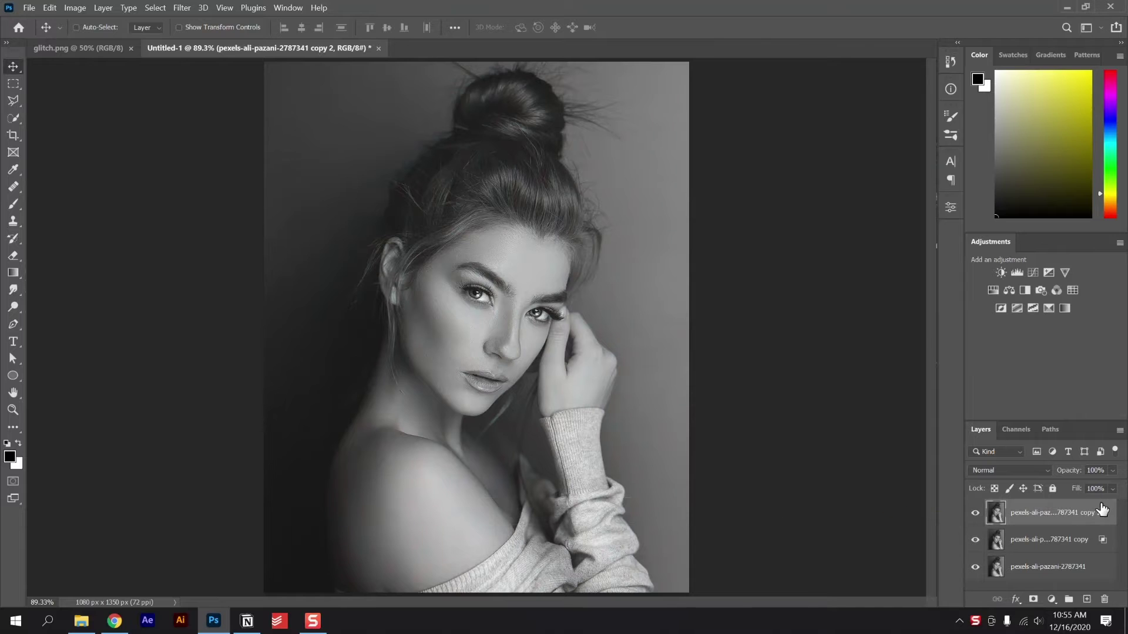
pyautogui.doubleClick(1102, 510)
pyautogui.click(847, 191)
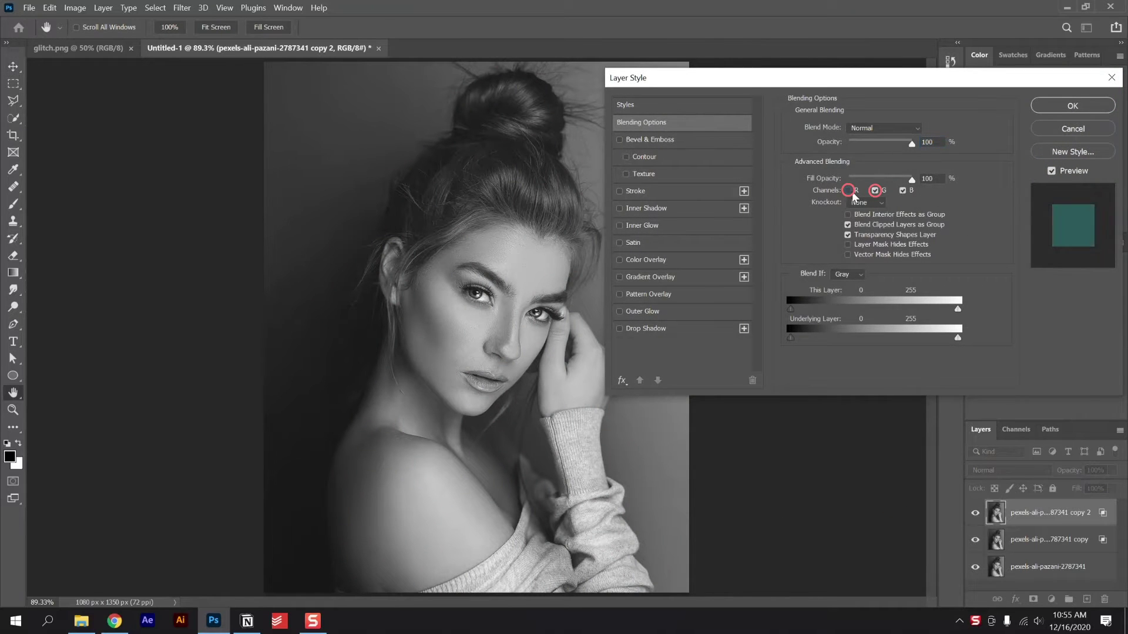
pyautogui.click(875, 191)
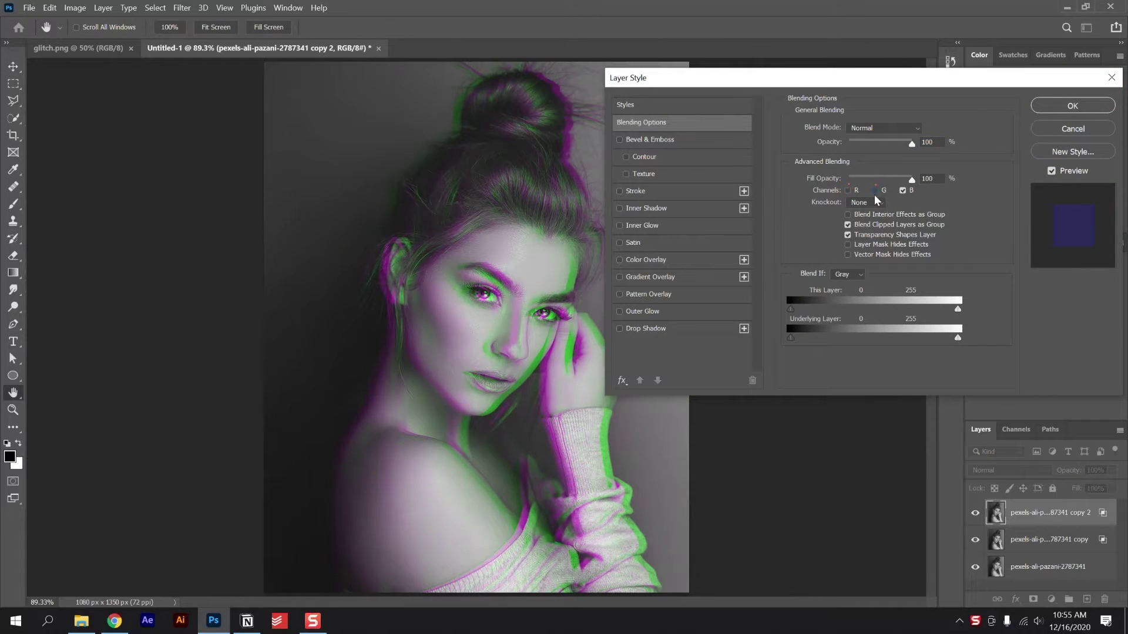
pyautogui.click(1068, 111)
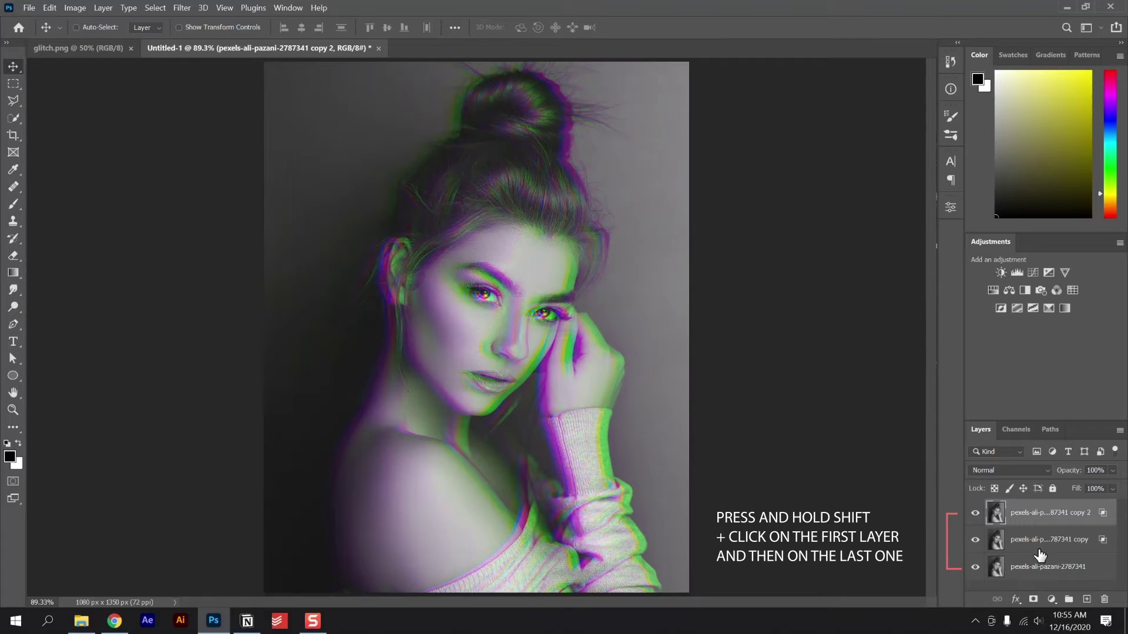
# Step: Merge all three portrait layers into one and duplicate the merged layer
pyautogui.keyDown('shift'); pyautogui.click(1032, 572); pyautogui.keyUp('shift')
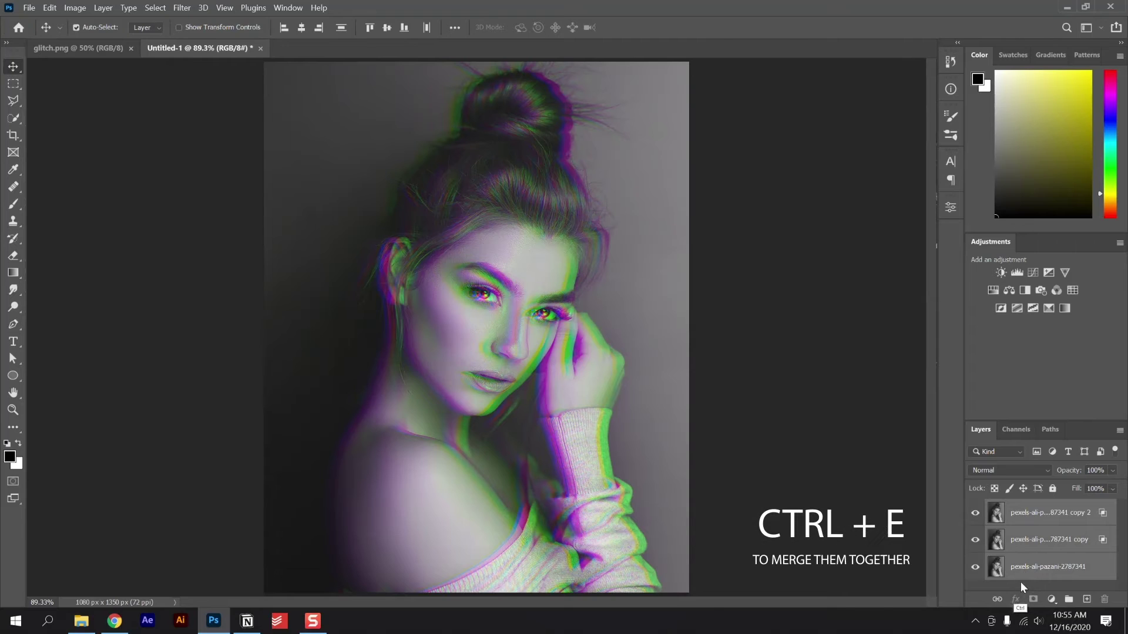
pyautogui.hotkey('ctrl', 'e')
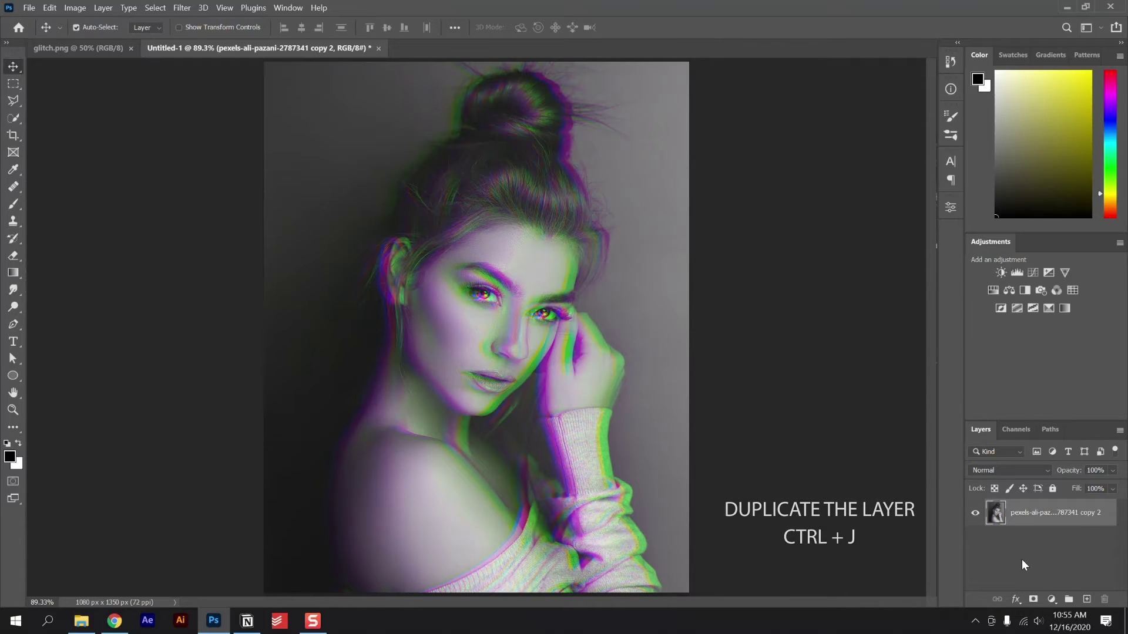
pyautogui.hotkey('ctrl', 'j')
pyautogui.press('ctrl')
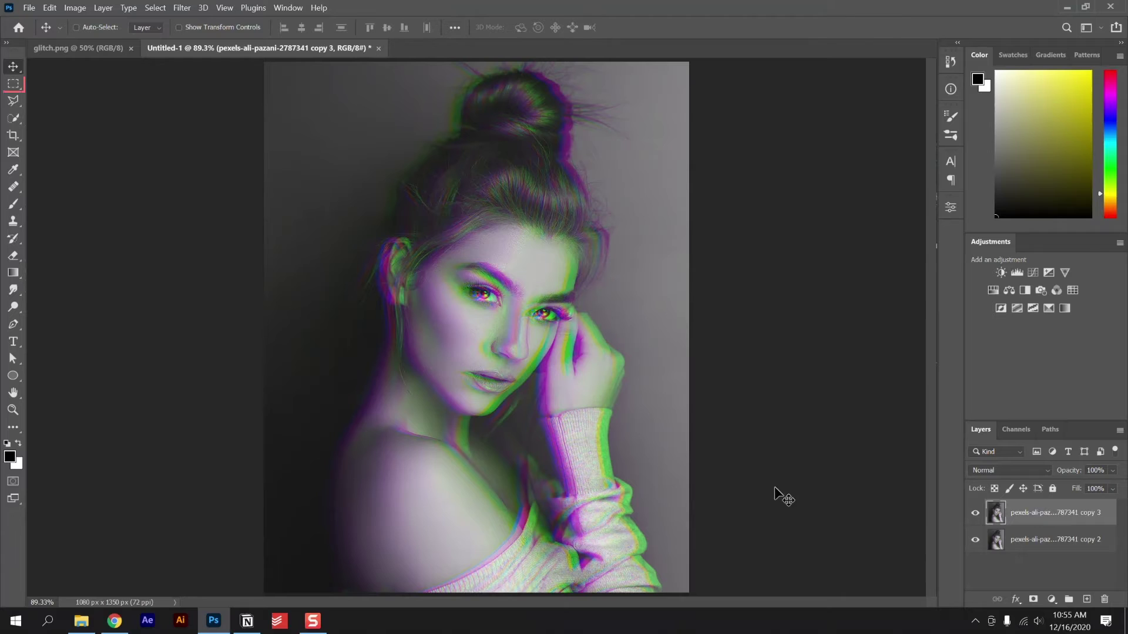
# Step: Select thin horizontal strips across the forehead, the brow, the cheek and below the nose with the Rectangular Marquee in add-to-selection mode
pyautogui.click(13, 84)
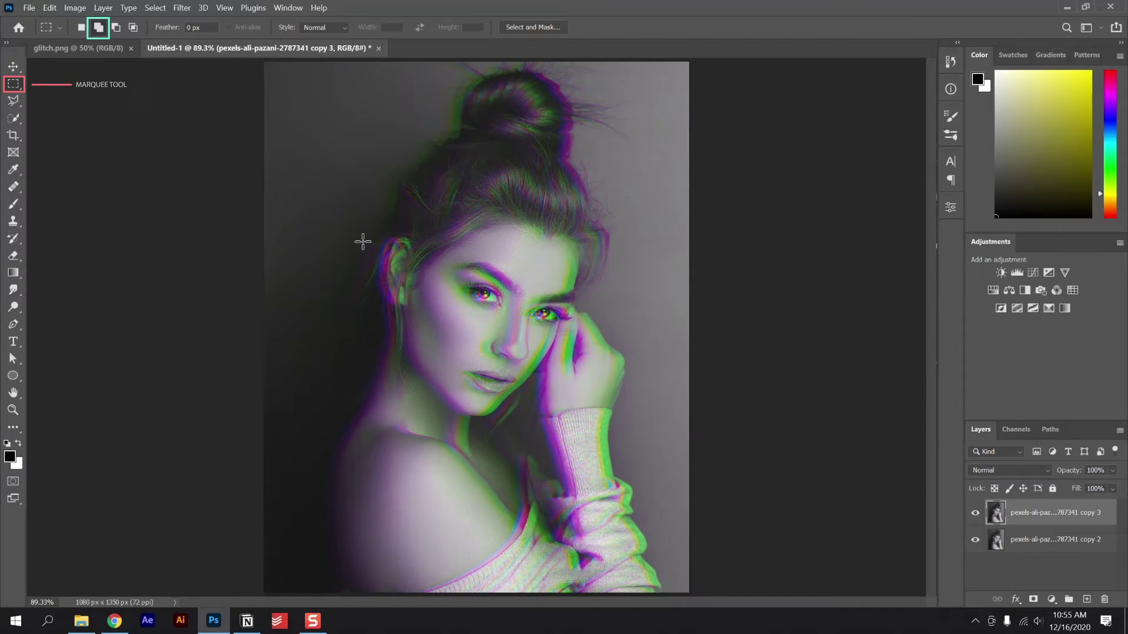
pyautogui.moveTo(362, 242); pyautogui.dragTo(620, 269)
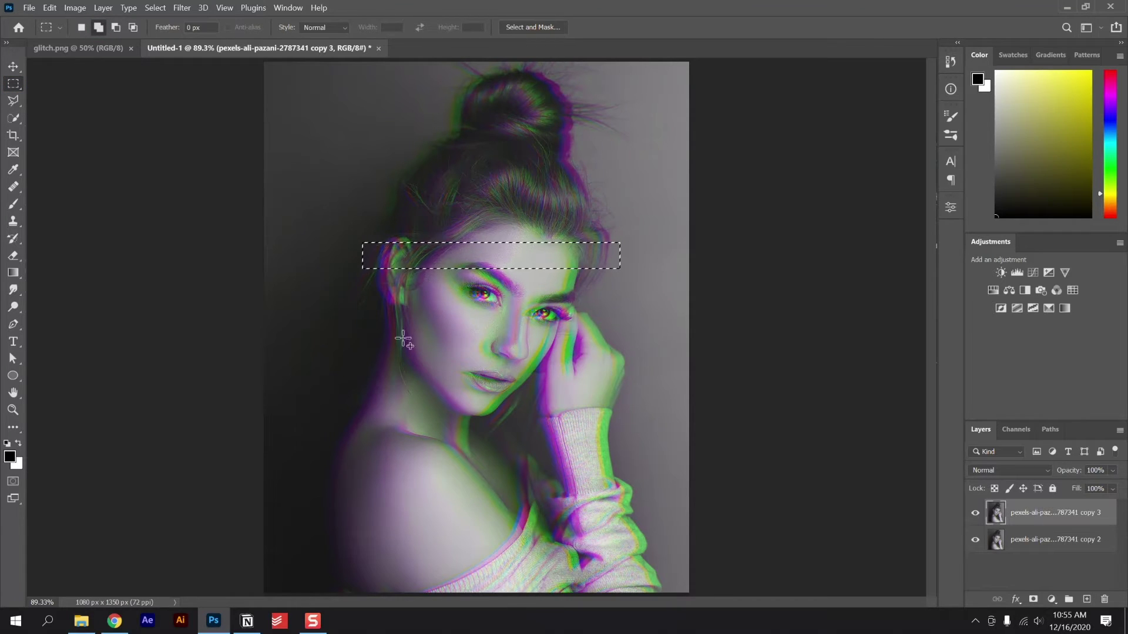
pyautogui.click(98, 28)
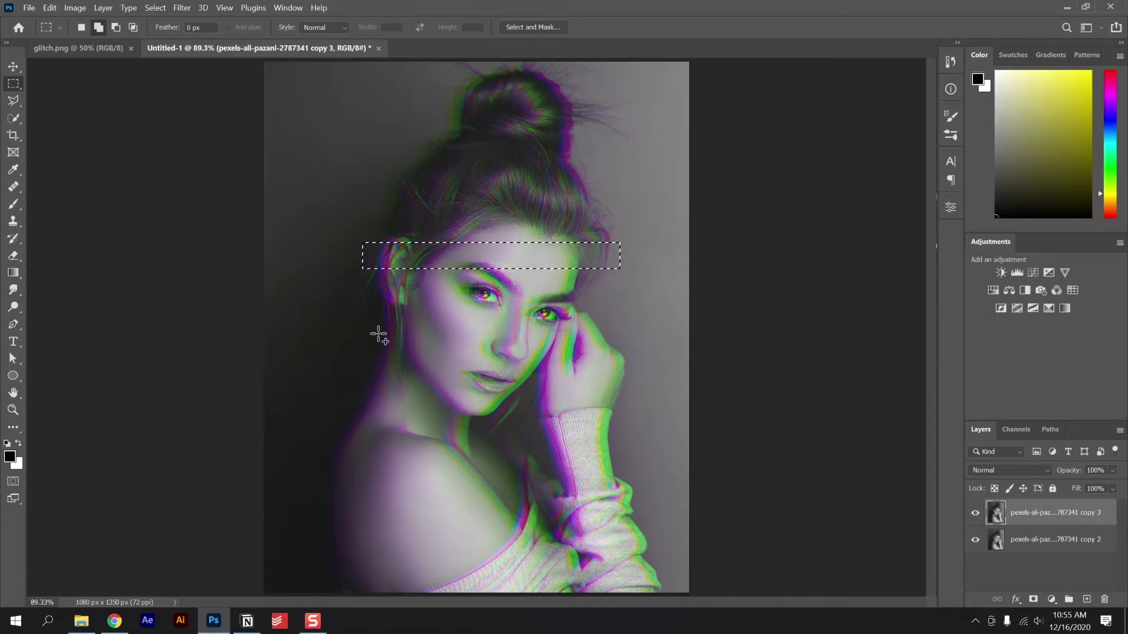
pyautogui.moveTo(370, 359); pyautogui.dragTo(537, 370)
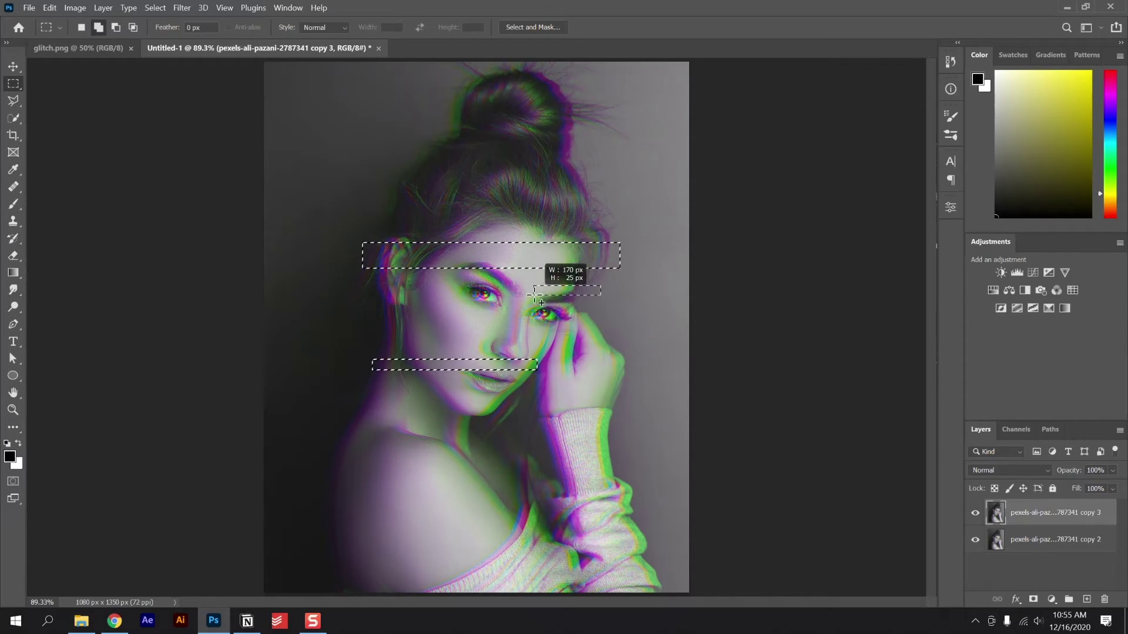
pyautogui.moveTo(526, 296); pyautogui.dragTo(526, 296)
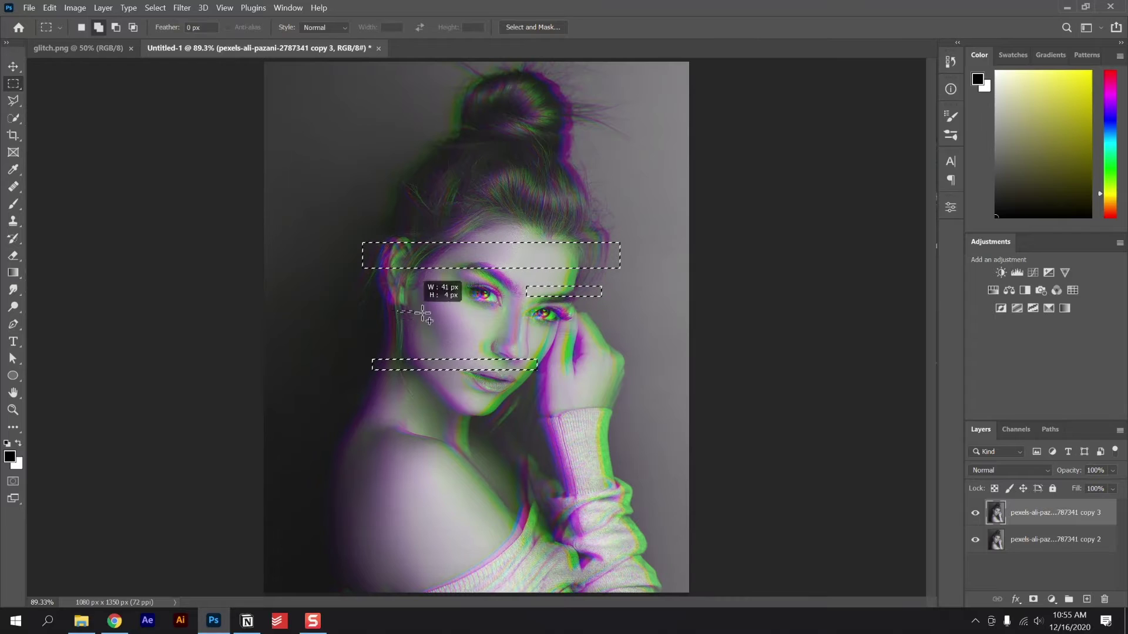
pyautogui.moveTo(422, 313); pyautogui.dragTo(514, 317)
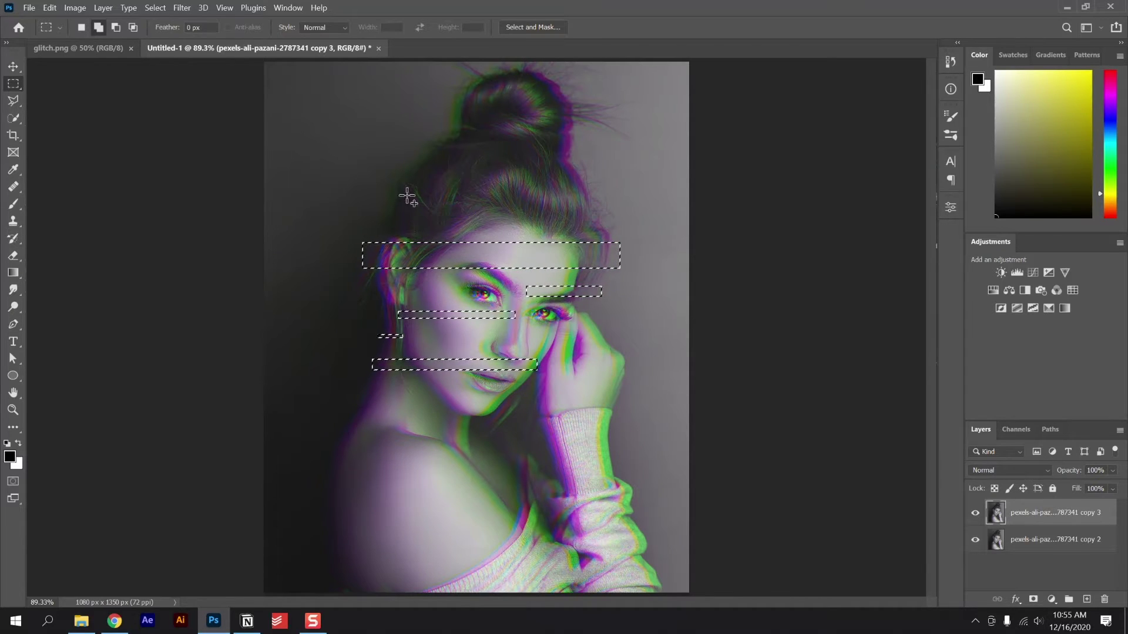
# Step: Add thin horizontal strips over the hair, neck, forearm, shoulder edge and sweater to the selection
pyautogui.moveTo(394, 182); pyautogui.dragTo(451, 187)
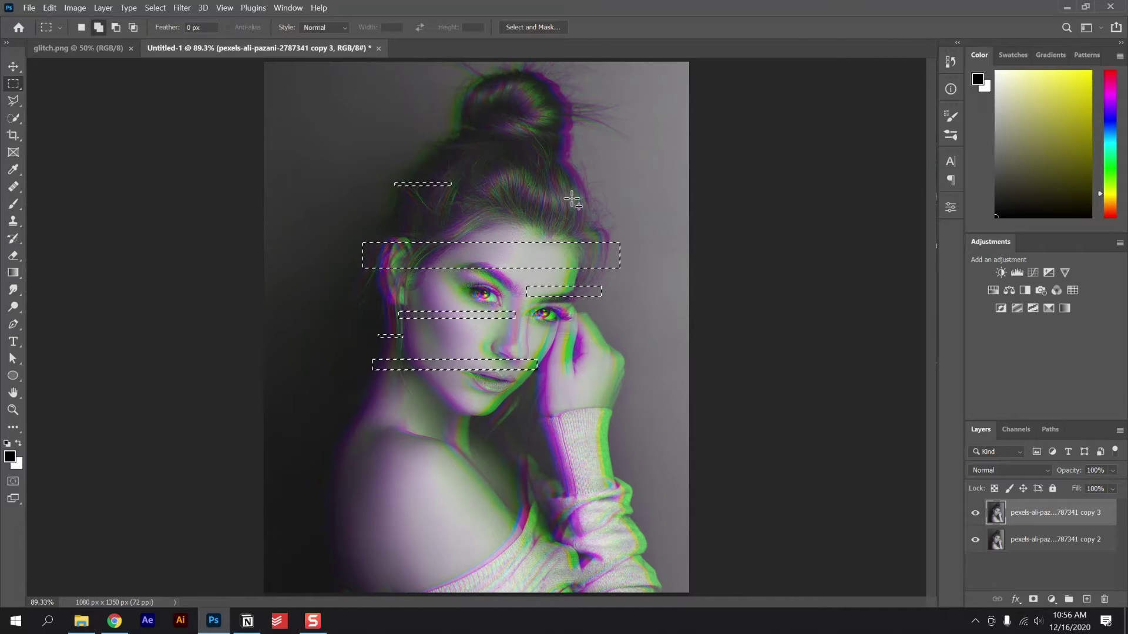
pyautogui.moveTo(573, 199); pyautogui.dragTo(517, 201)
pyautogui.moveTo(506, 157); pyautogui.dragTo(521, 160)
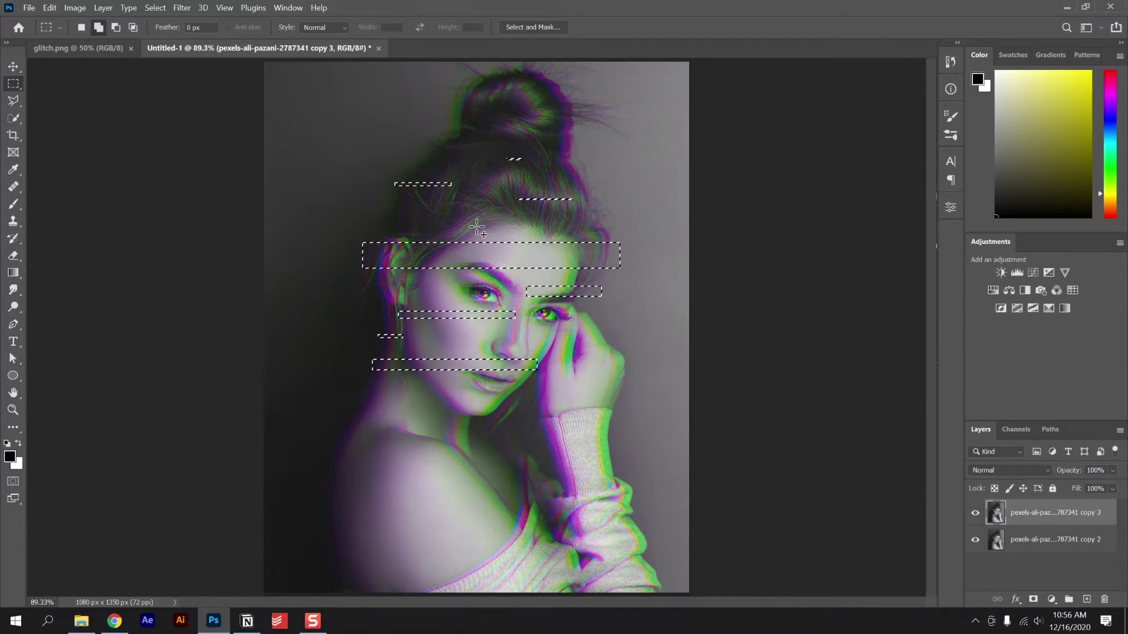
pyautogui.moveTo(338, 420); pyautogui.dragTo(569, 414)
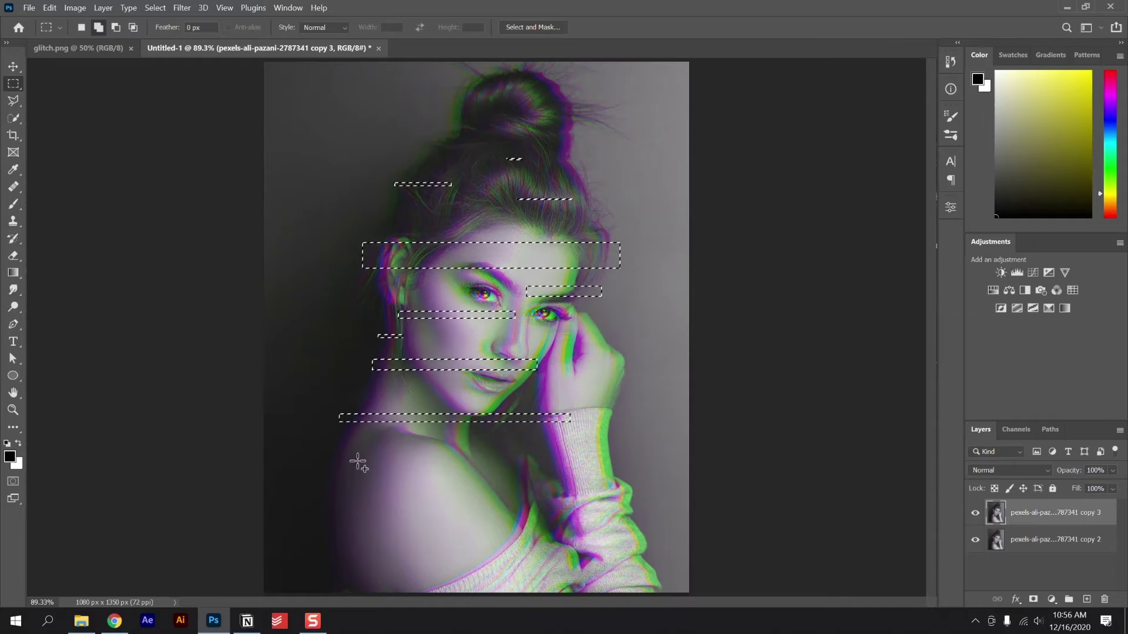
pyautogui.moveTo(454, 461); pyautogui.dragTo(630, 460)
pyautogui.moveTo(319, 513); pyautogui.dragTo(366, 514)
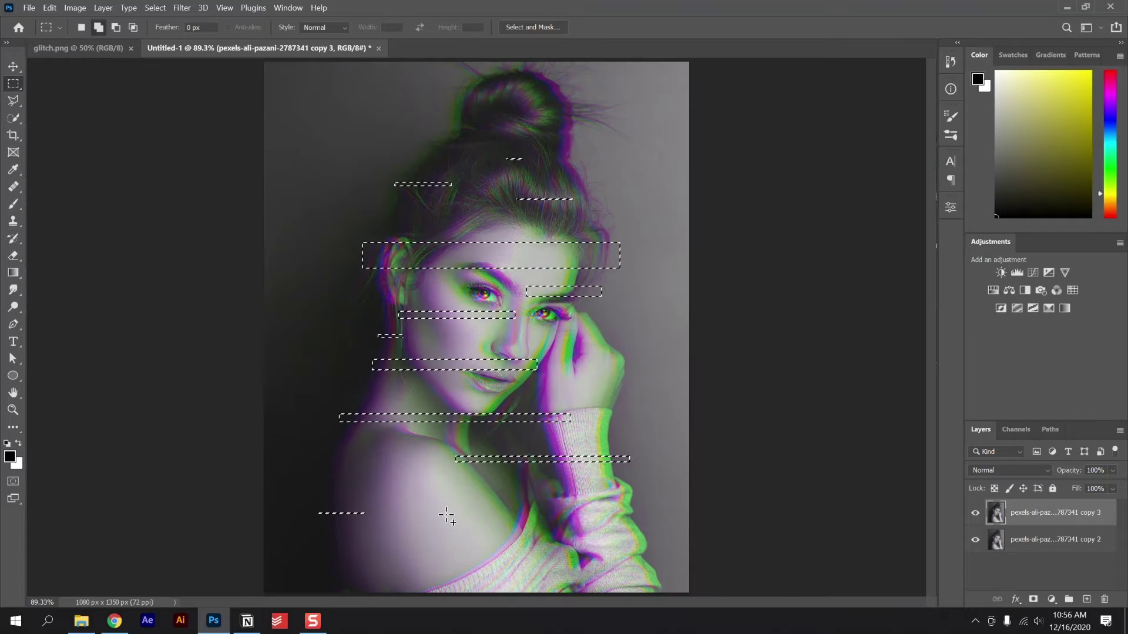
pyautogui.moveTo(575, 534); pyautogui.dragTo(517, 536)
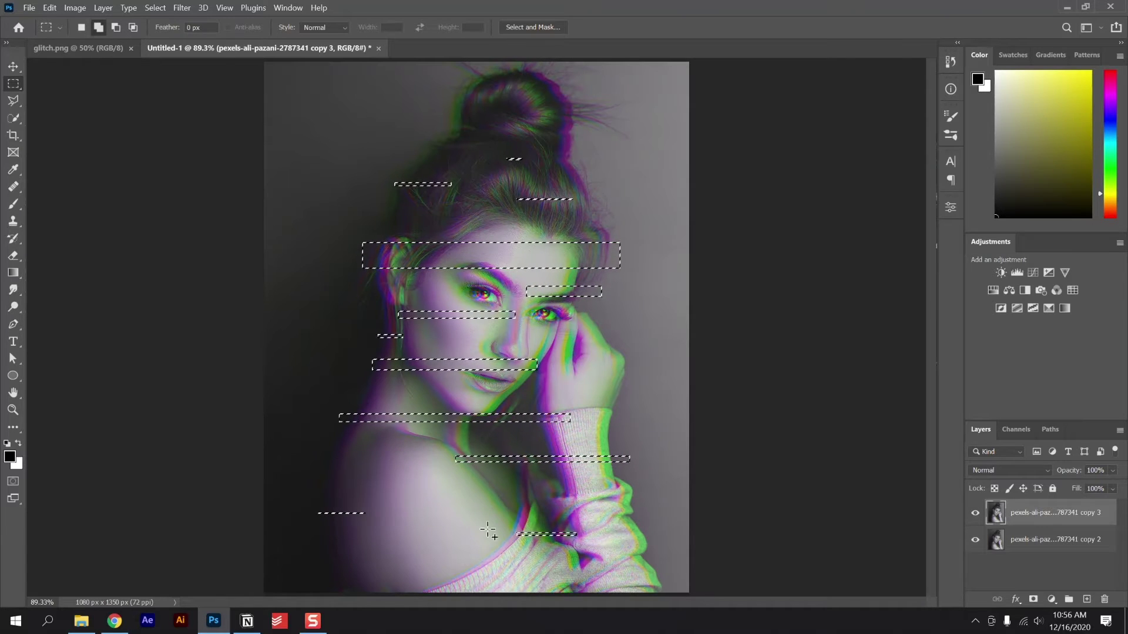
# Step: Shift the selected strips of the duplicated layer to the left with the Move tool and deselect them
pyautogui.press('v')
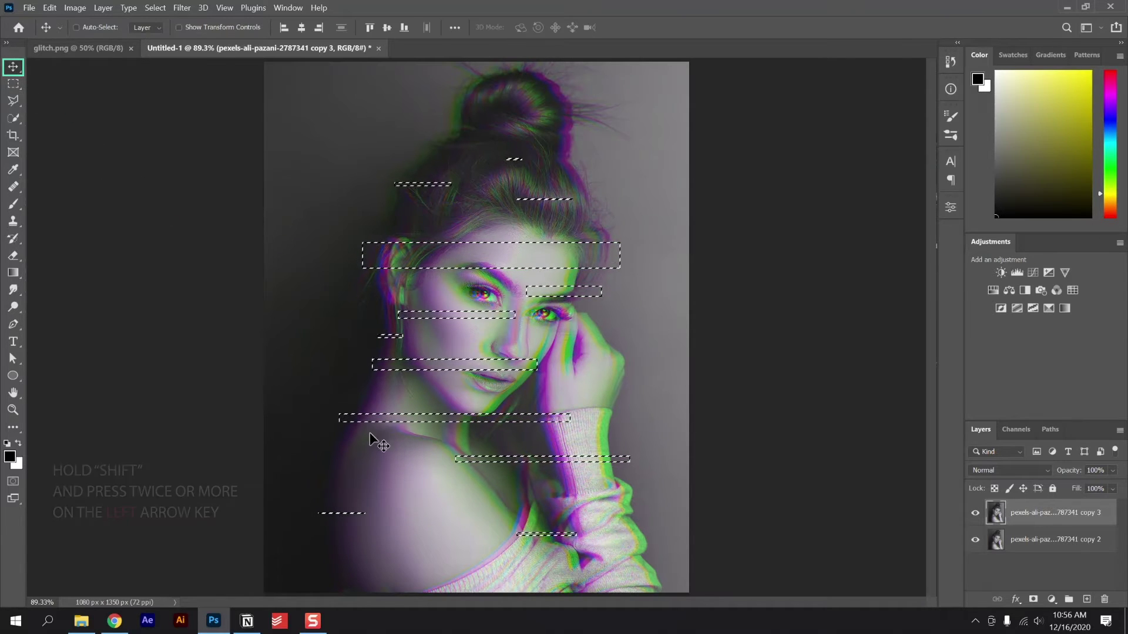
pyautogui.hotkey('shift', 'Left')
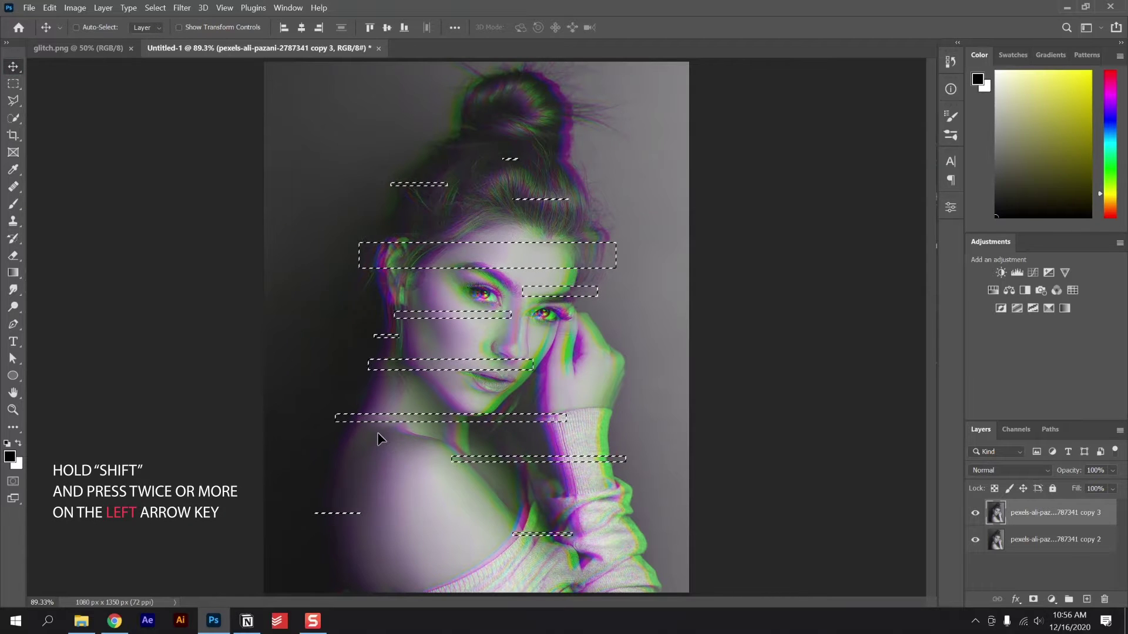
pyautogui.hotkey('shift', 'Left')
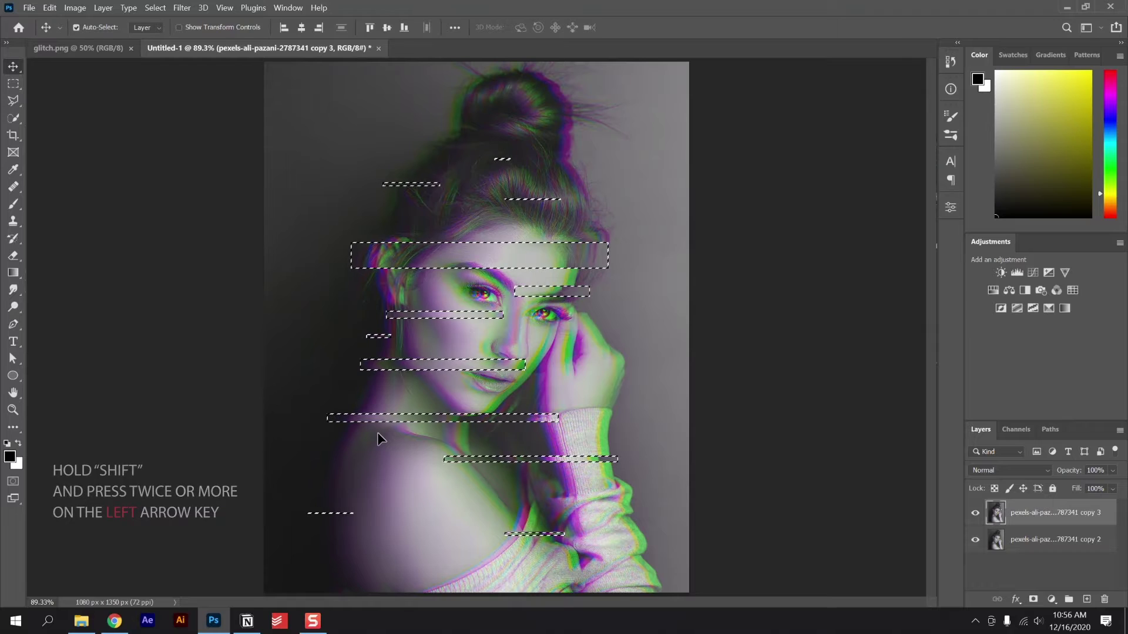
pyautogui.hotkey('ctrl', 'd')
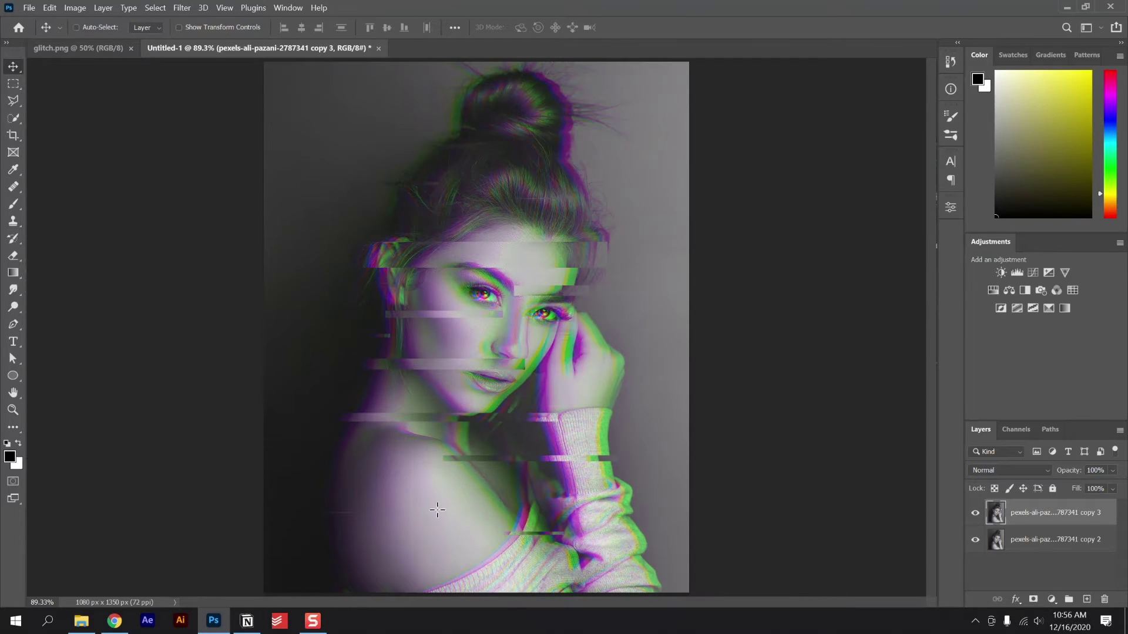
# Step: Select a new set of horizontal marquee strips over the shoulder, lower chest, hand, hairline, upper hair, ear and nose
pyautogui.press('m')
pyautogui.moveTo(324, 468); pyautogui.dragTo(385, 469)
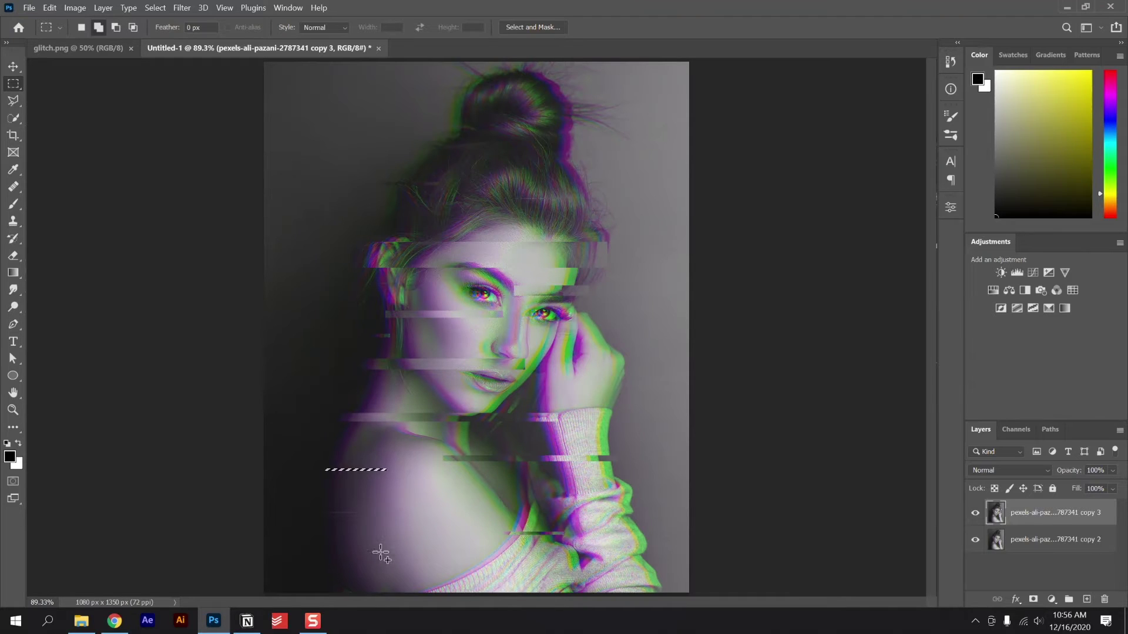
pyautogui.moveTo(327, 554); pyautogui.dragTo(527, 544)
pyautogui.moveTo(597, 383); pyautogui.dragTo(621, 386)
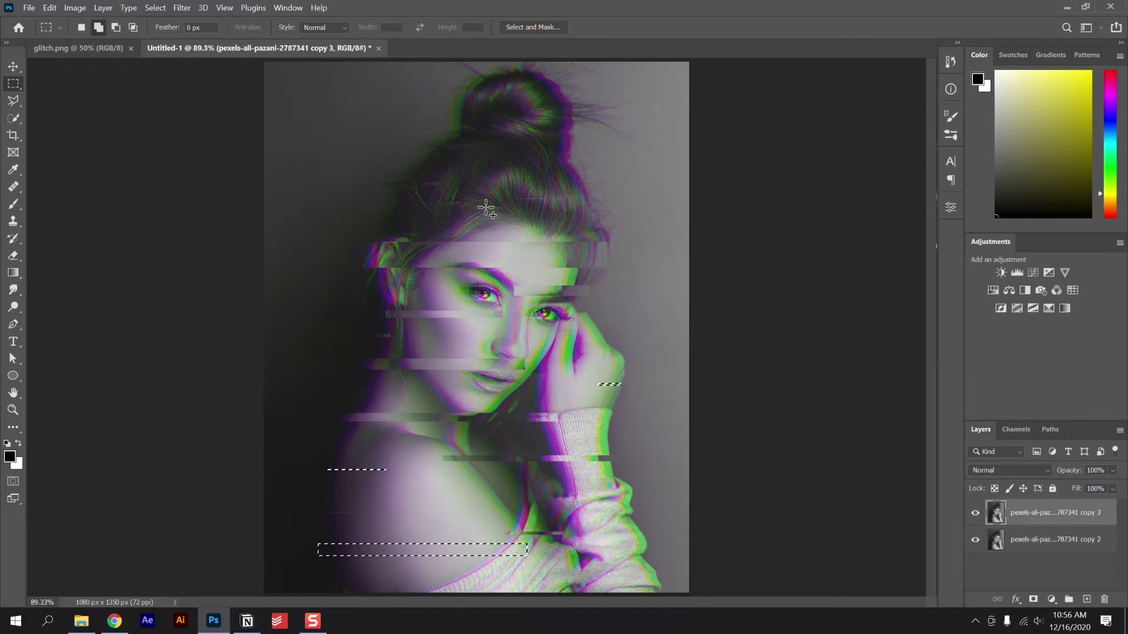
pyautogui.moveTo(460, 217); pyautogui.dragTo(496, 218)
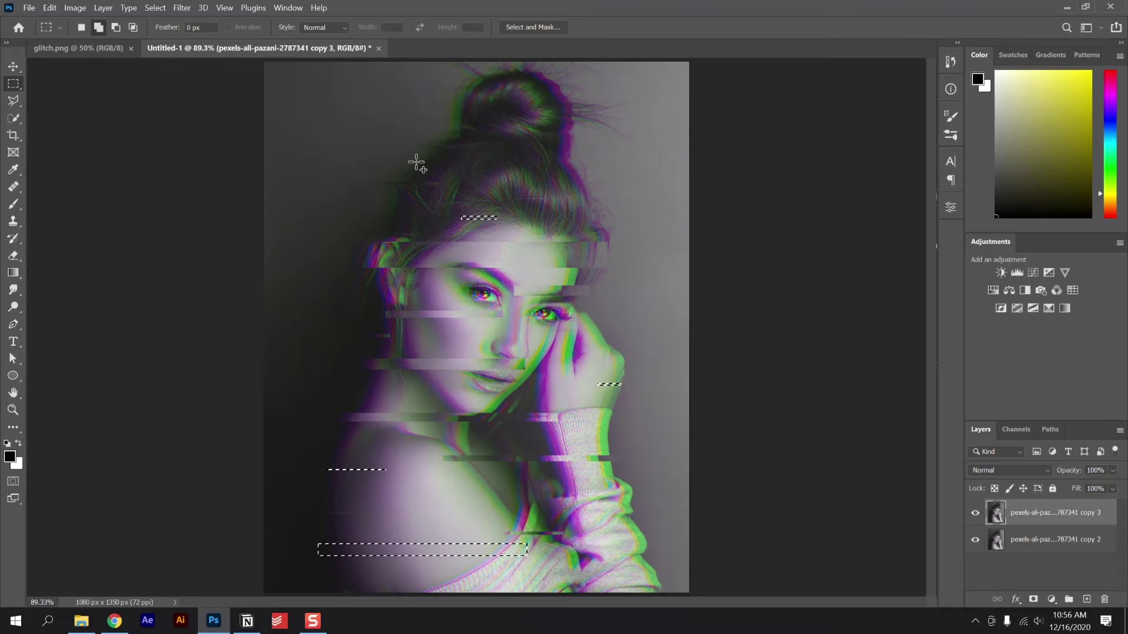
pyautogui.moveTo(406, 156); pyautogui.dragTo(581, 164)
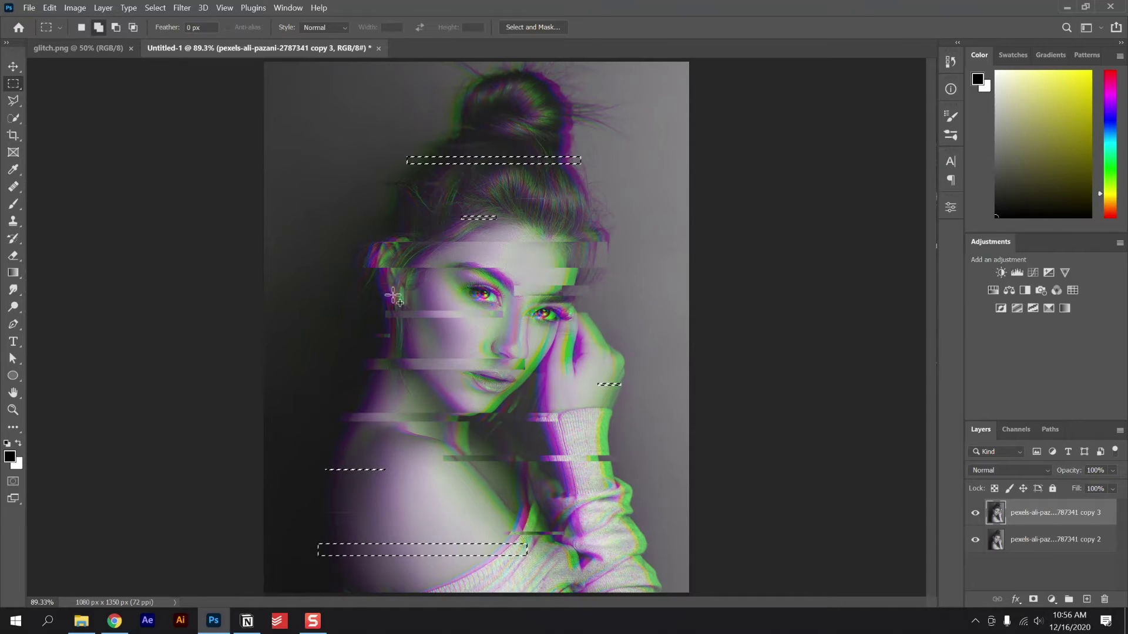
pyautogui.moveTo(388, 292); pyautogui.dragTo(419, 295)
pyautogui.moveTo(467, 341); pyautogui.dragTo(647, 352)
# Step: Shift the newly selected strips to the right with the Move tool and clear the selection
pyautogui.press('v')
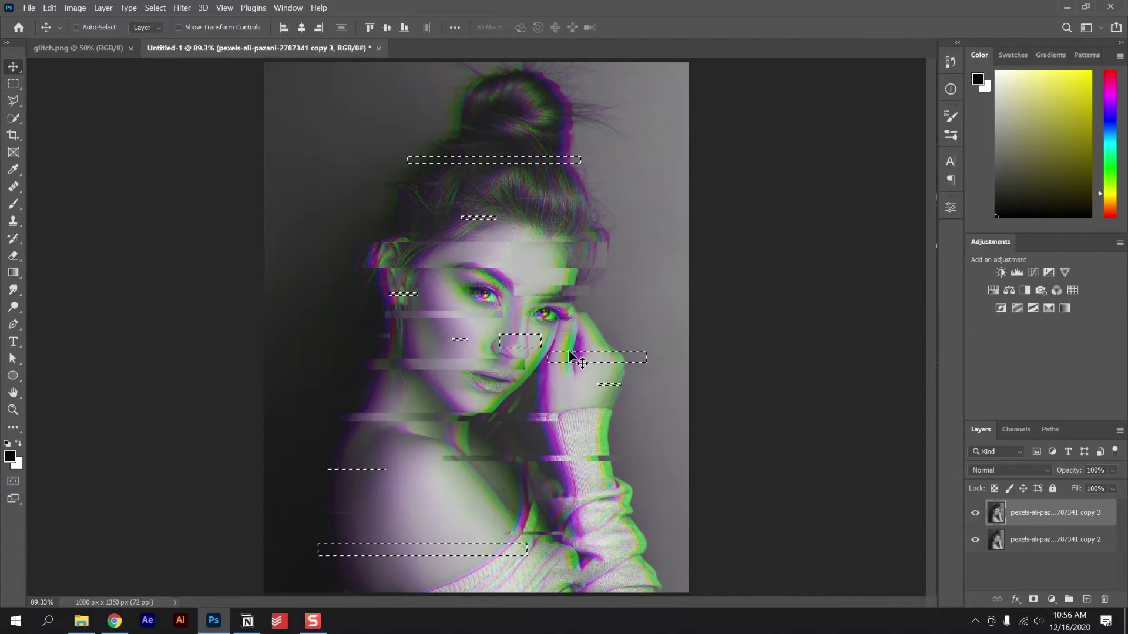
pyautogui.press('Right')
pyautogui.press('Right')
pyautogui.press('Right')
pyautogui.press('Right')
pyautogui.press('Right')
pyautogui.press('Right')
pyautogui.press('Right')
pyautogui.press('Right')
pyautogui.press('Right')
pyautogui.press('Right')
pyautogui.press('Right')
pyautogui.press('Right')
pyautogui.press('Right')
pyautogui.press('Right')
pyautogui.press('Right')
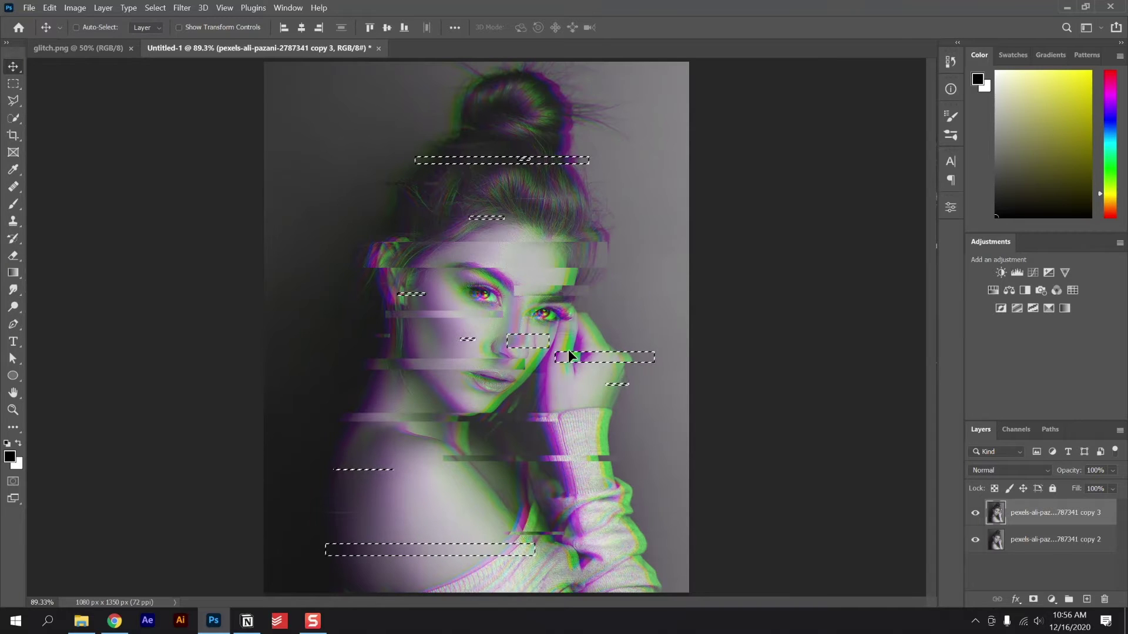
pyautogui.hotkey('ctrl', 'd')
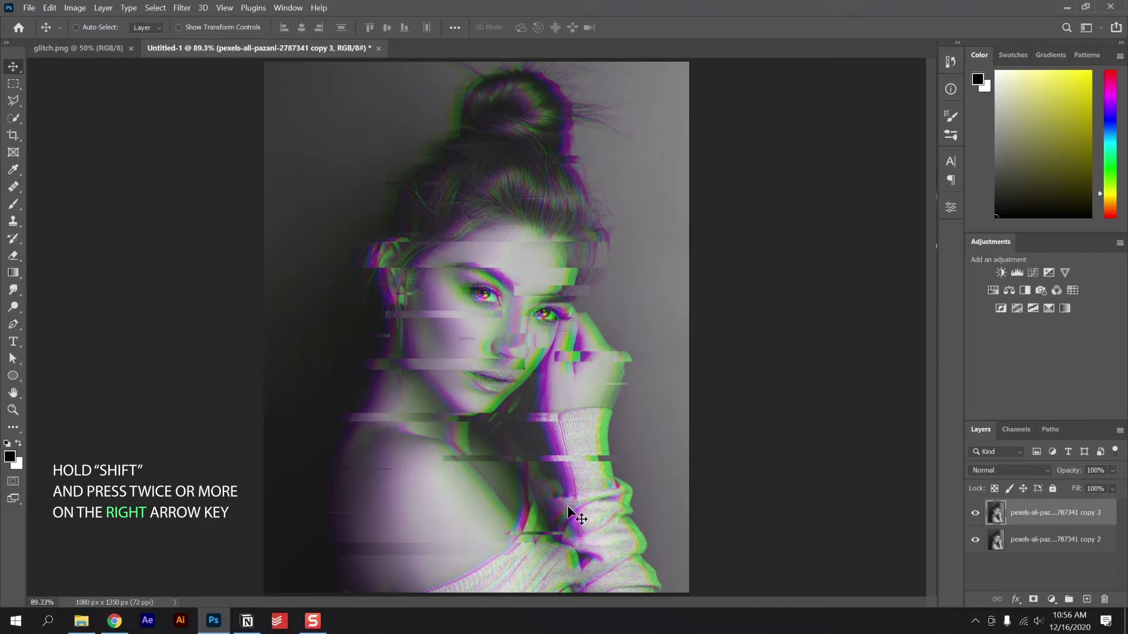
# Step: Marquee-select thin horizontal strips over the lower sleeve and the bottom of the sweater, nudge them right, and clear the selection
pyautogui.press('m')
pyautogui.moveTo(618, 529); pyautogui.dragTo(653, 530)
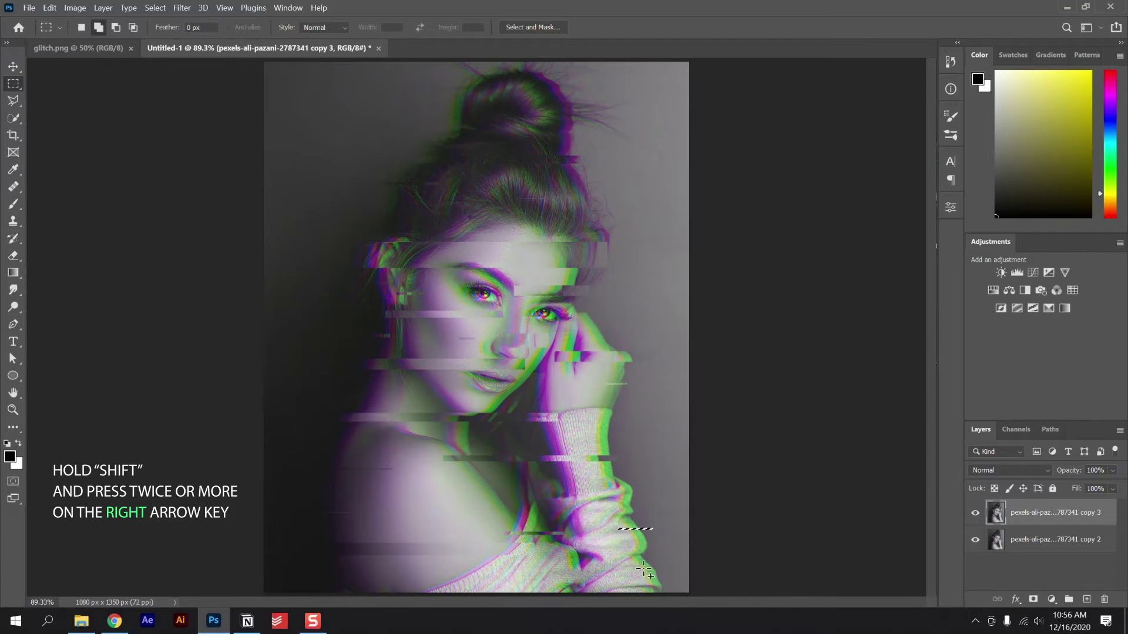
pyautogui.moveTo(339, 577); pyautogui.dragTo(672, 580)
pyautogui.press('v')
pyautogui.press('Right')
pyautogui.press('Right')
pyautogui.press('Right')
pyautogui.press('Right')
pyautogui.press('Right')
pyautogui.press('Right')
pyautogui.press('Right')
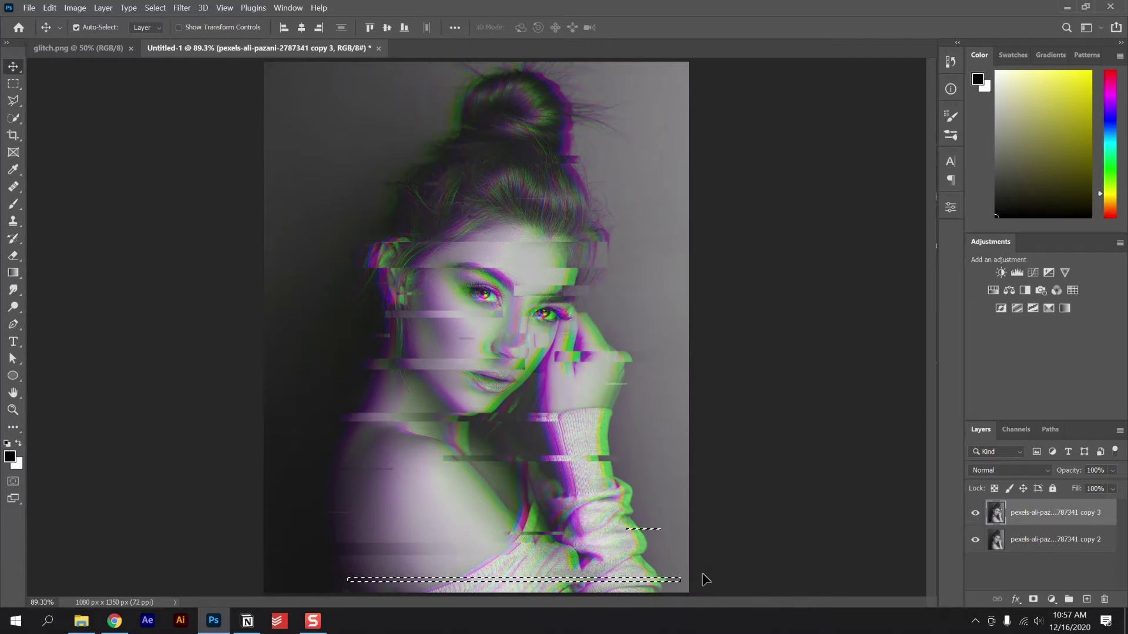
pyautogui.hotkey('ctrl', 'd')
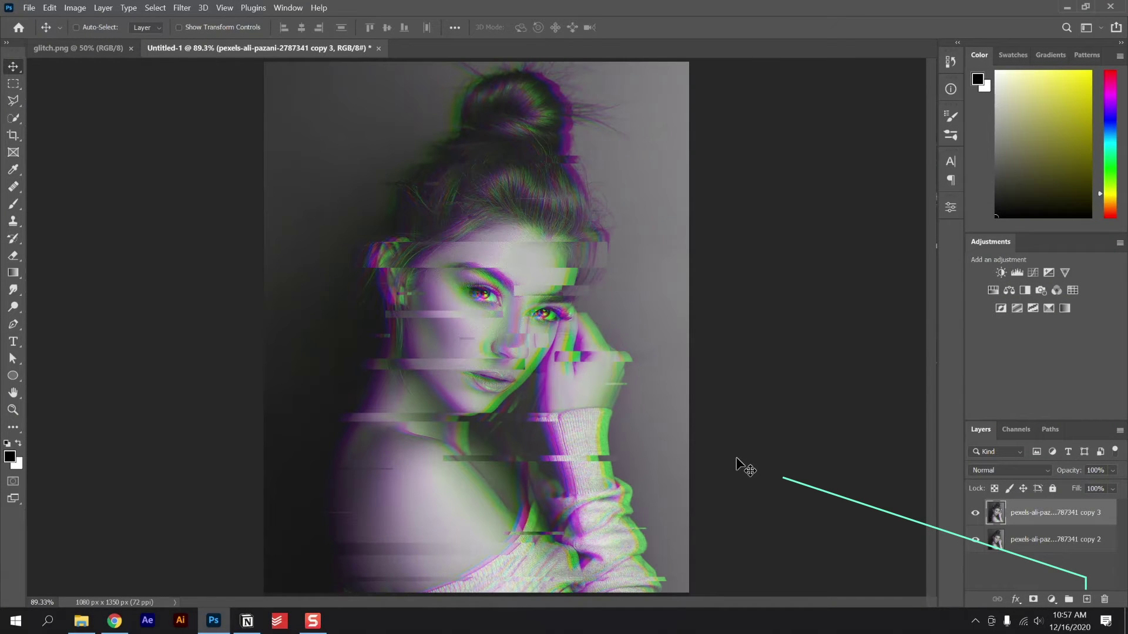
# Step: Fill a new top layer with white and apply the Halftone Pattern filter with Line type, size 2 and contrast 8
pyautogui.click(1086, 599)
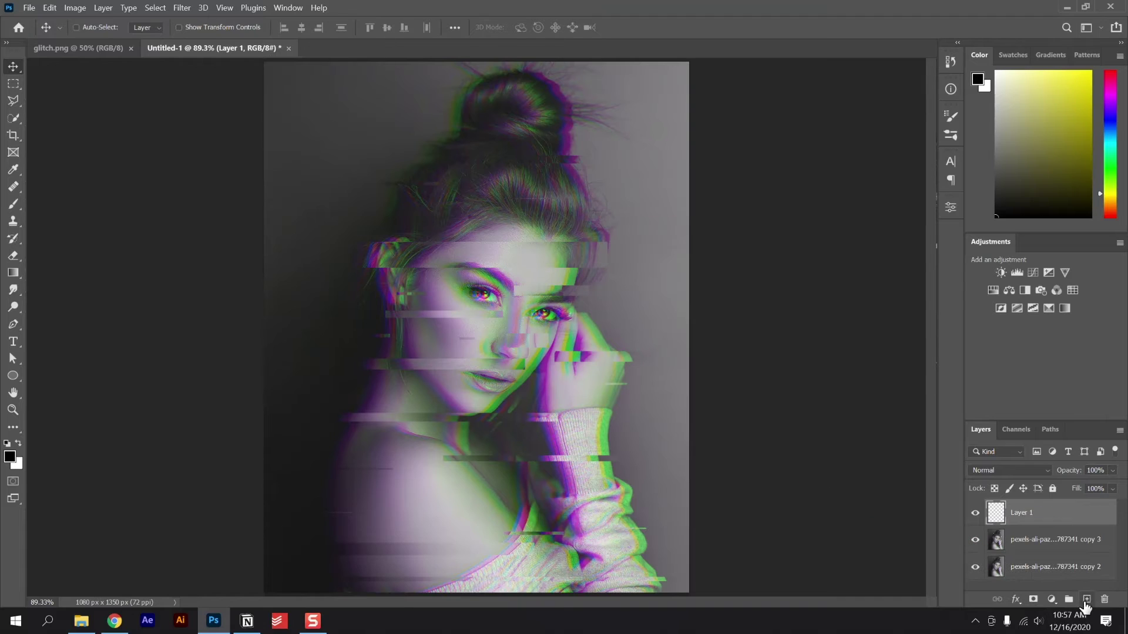
pyautogui.hotkey('ctrl', 'BackSpace')
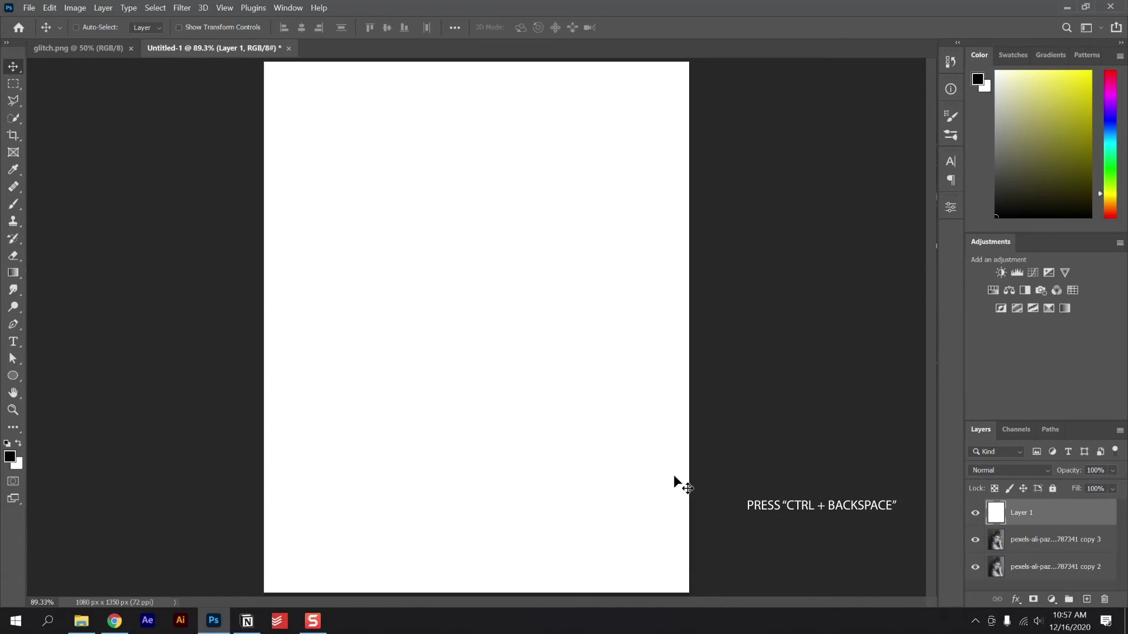
pyautogui.click(182, 8)
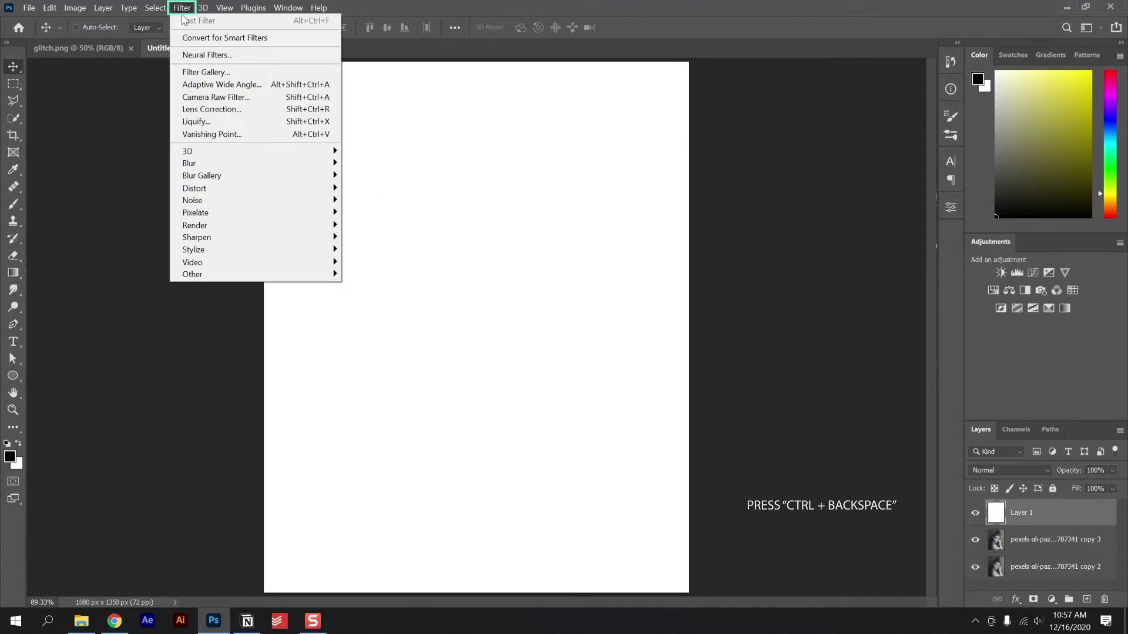
pyautogui.click(215, 73)
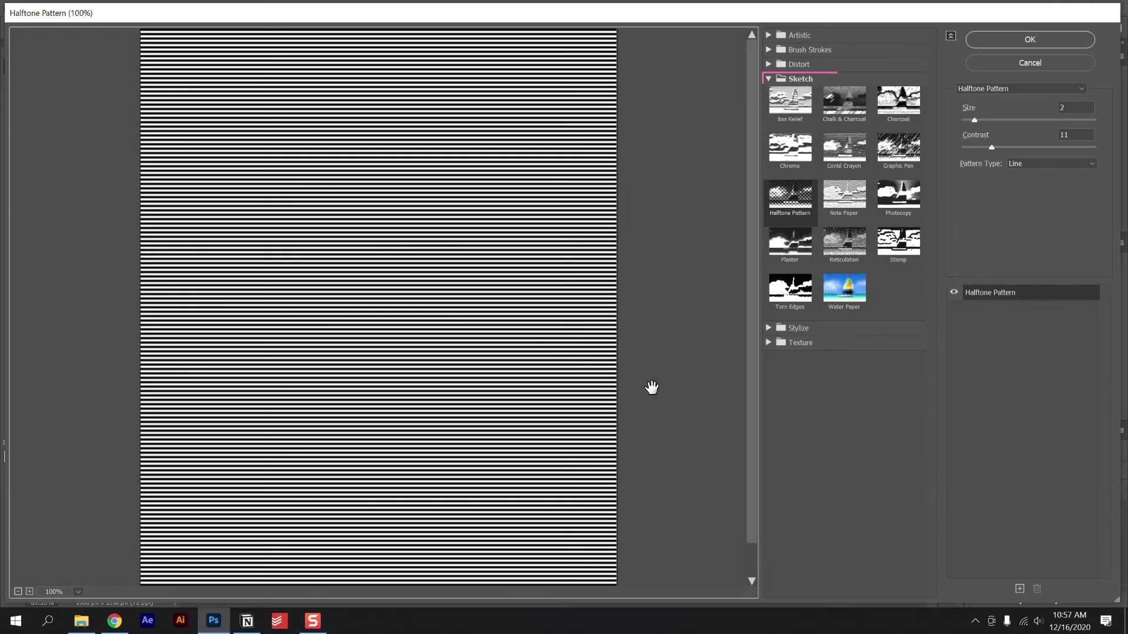
pyautogui.click(793, 77)
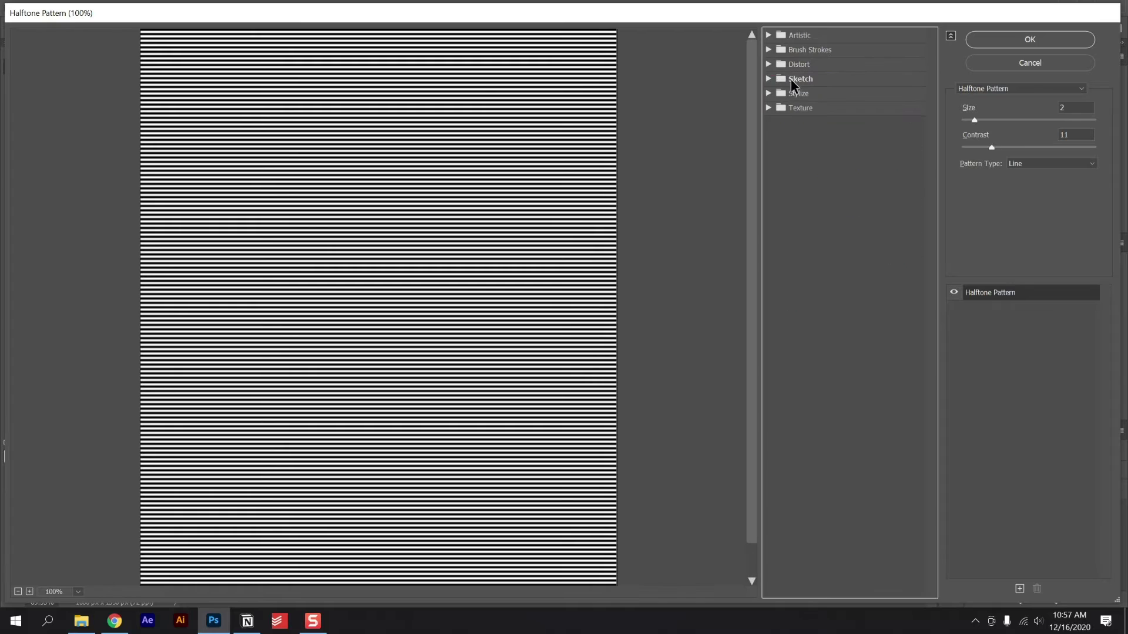
pyautogui.click(772, 78)
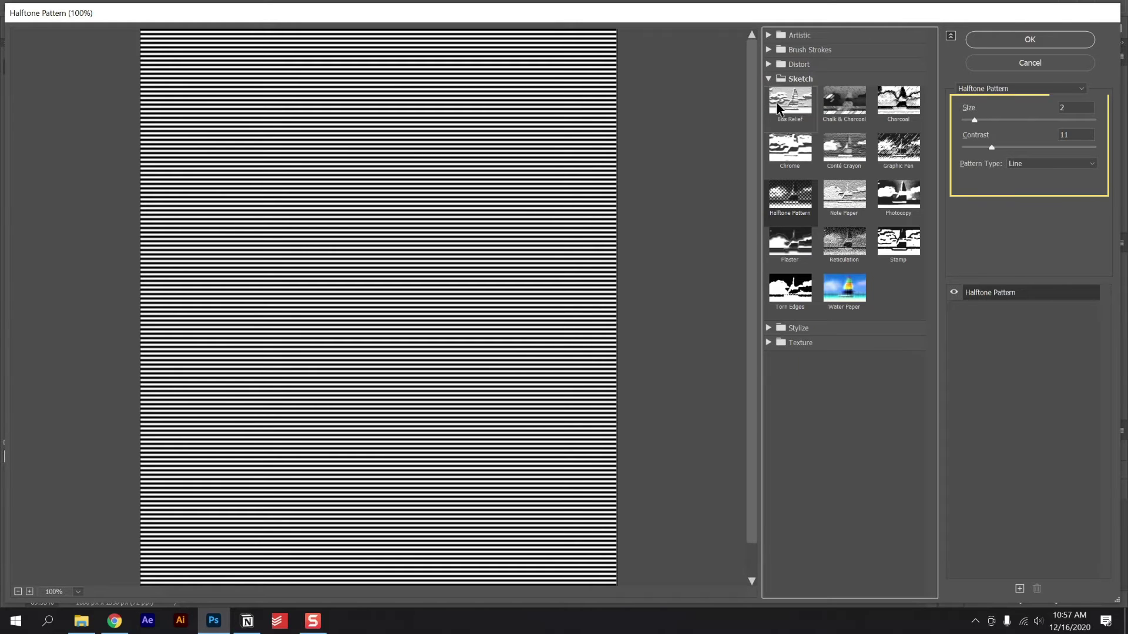
pyautogui.click(1057, 107)
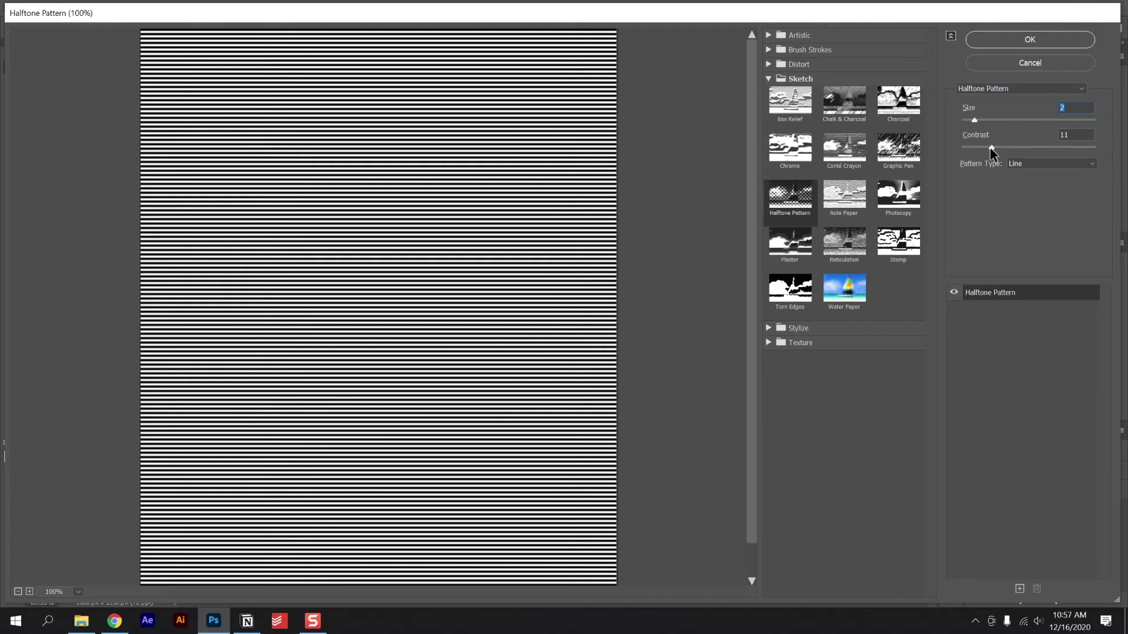
pyautogui.moveTo(990, 147); pyautogui.dragTo(985, 148)
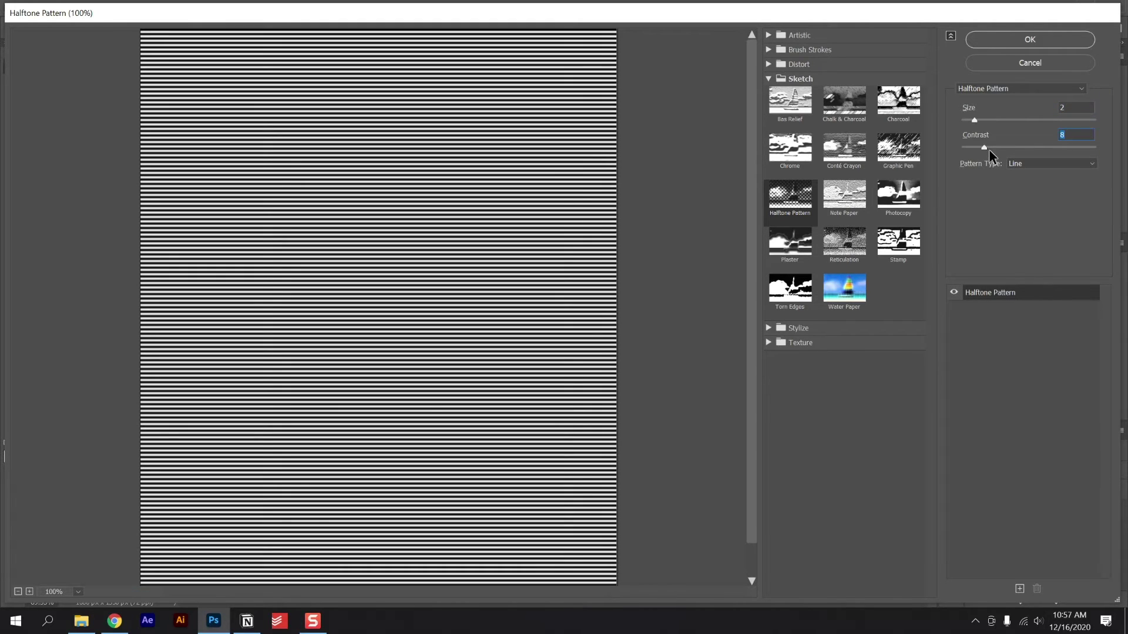
pyautogui.click(1038, 47)
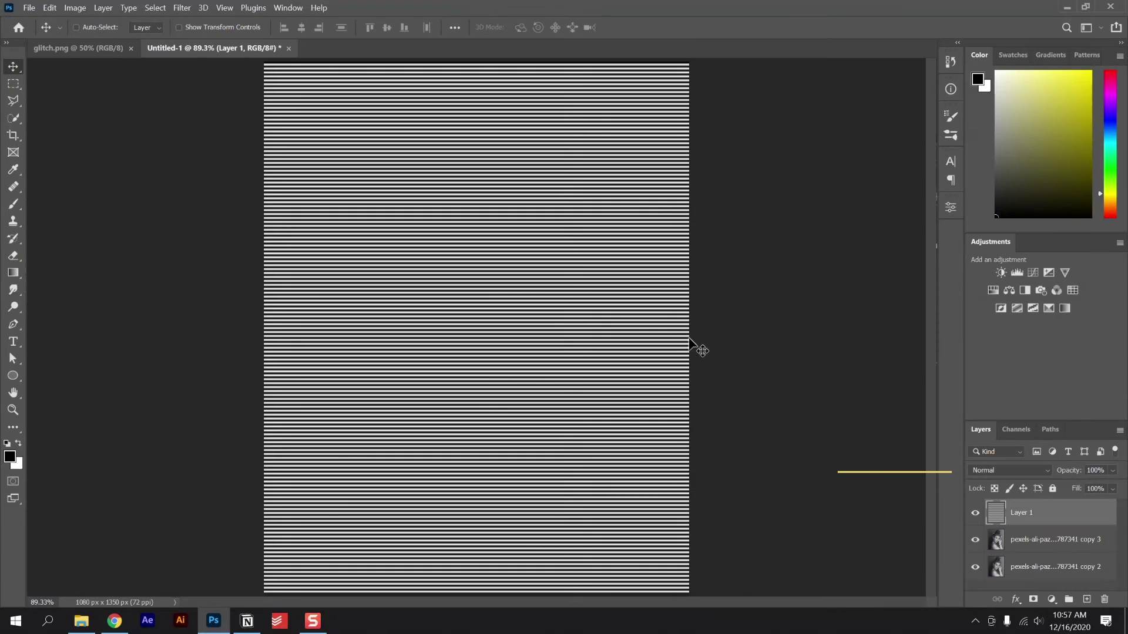
# Step: Set the line pattern layer to Overlay at 50% opacity and place it between the two portrait layers
pyautogui.click(999, 470)
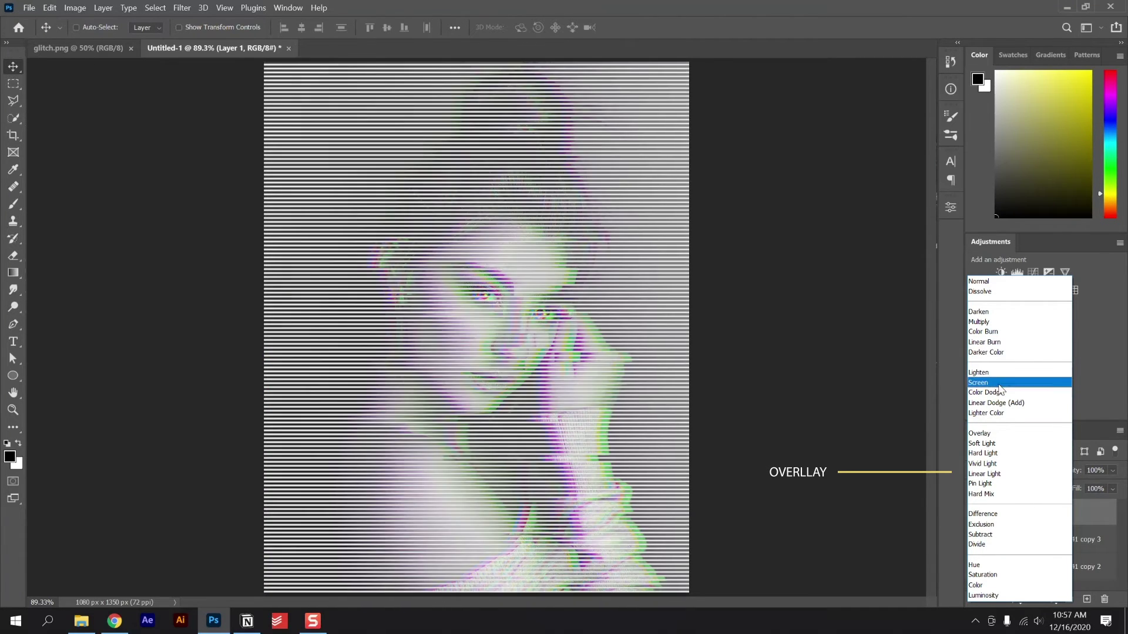
pyautogui.click(990, 433)
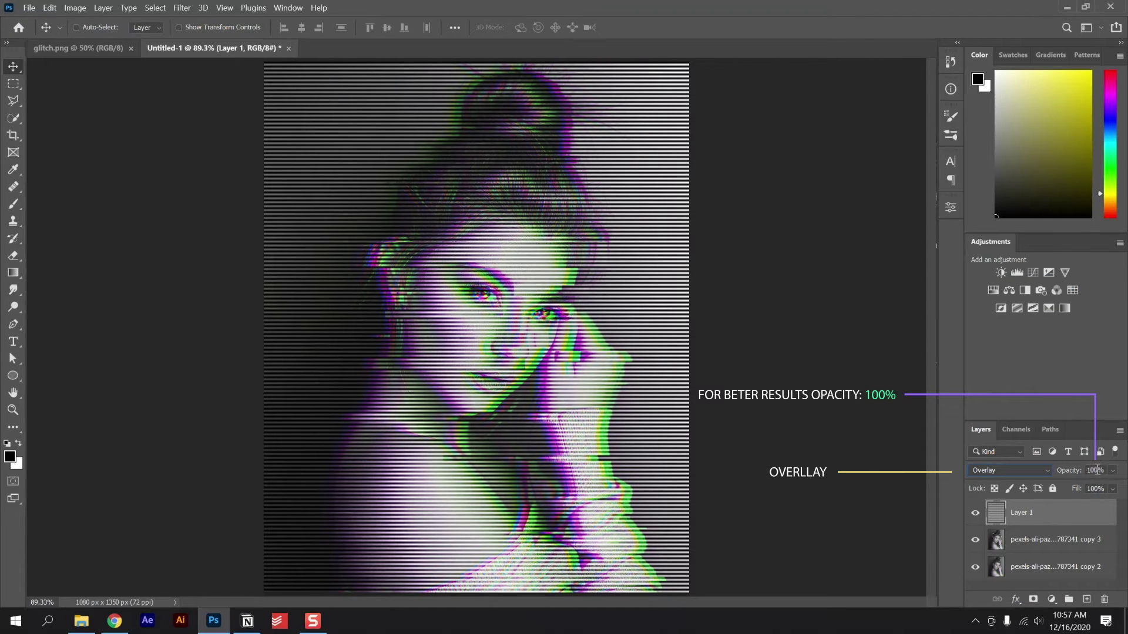
pyautogui.write('50')
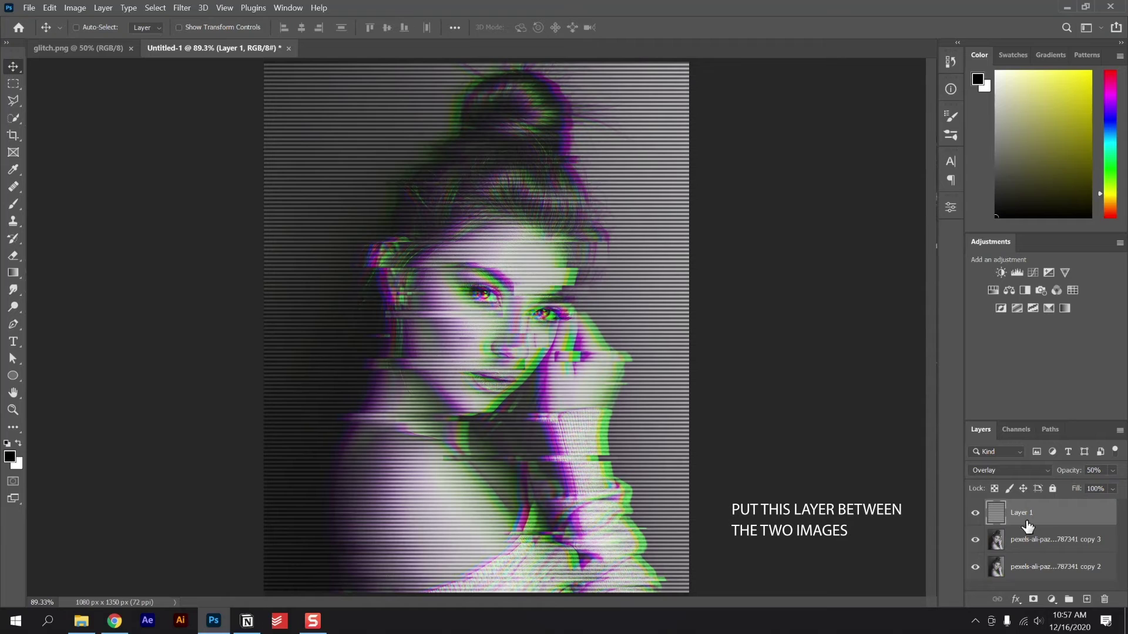
pyautogui.moveTo(1029, 514); pyautogui.dragTo(1025, 563)
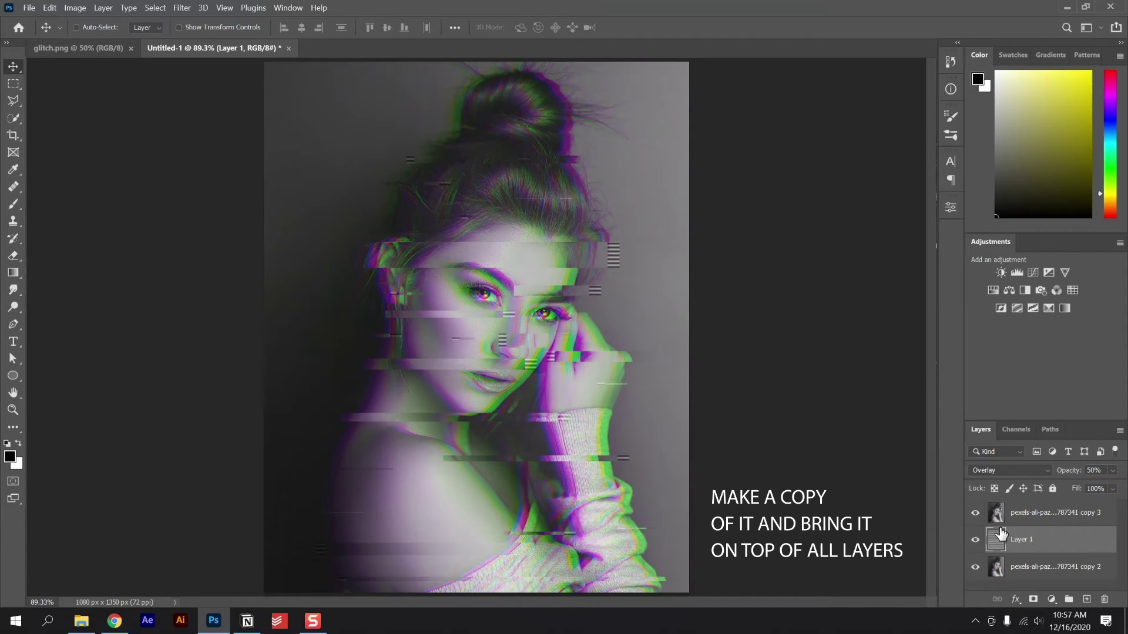
# Step: Duplicate the line pattern layer and place the copy at the top of the layer stack
pyautogui.click(1050, 521)
pyautogui.click(1044, 548)
pyautogui.hotkey('alt', 'shift')
pyautogui.moveTo(1047, 541); pyautogui.dragTo(1049, 506)
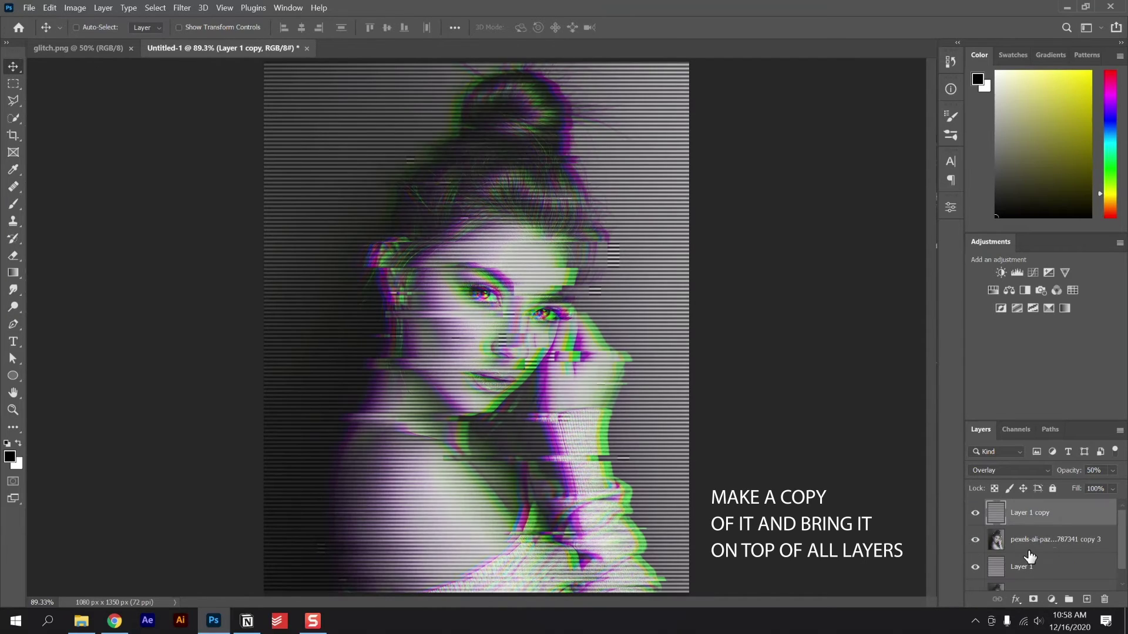
# Step: Set the copied line pattern layer to Soft Light blending at 30% opacity
pyautogui.click(1039, 471)
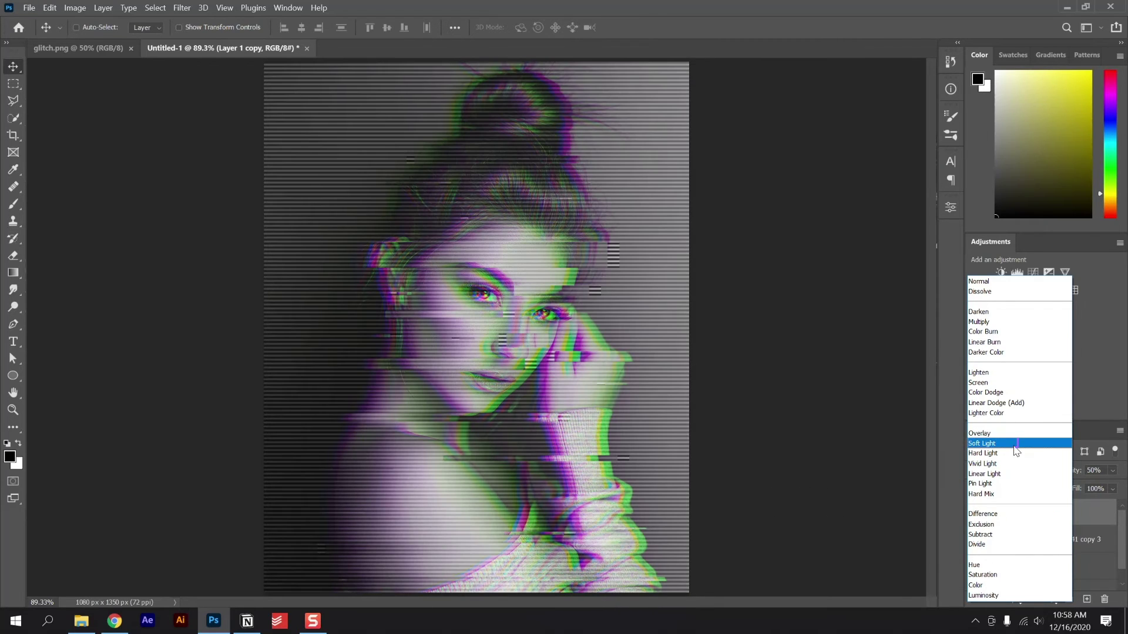
pyautogui.click(1013, 444)
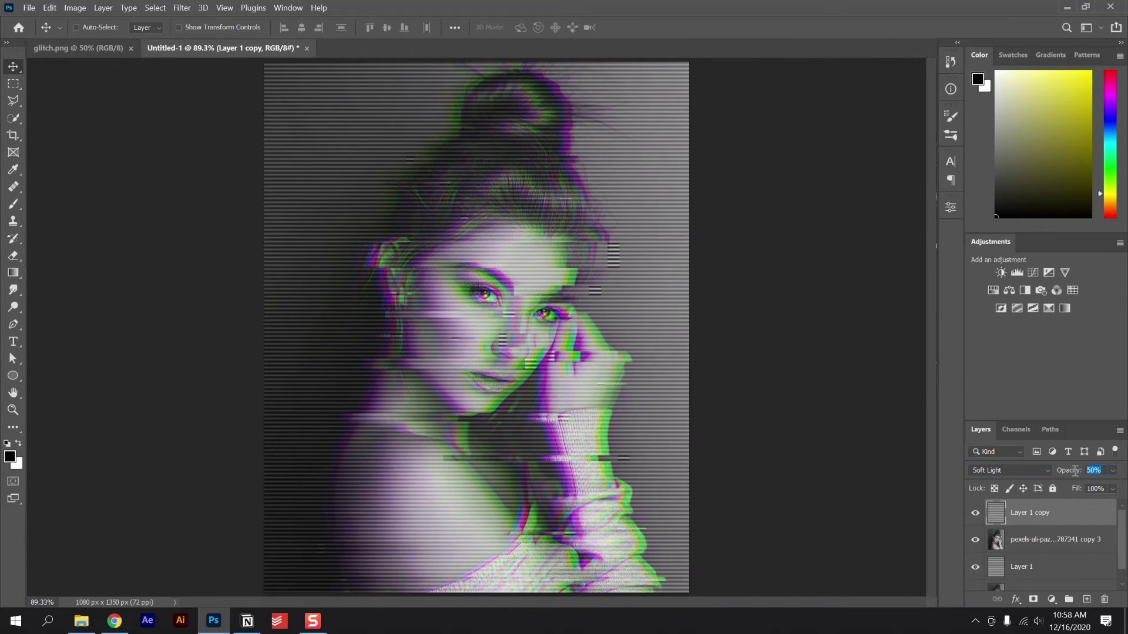
pyautogui.write('30')
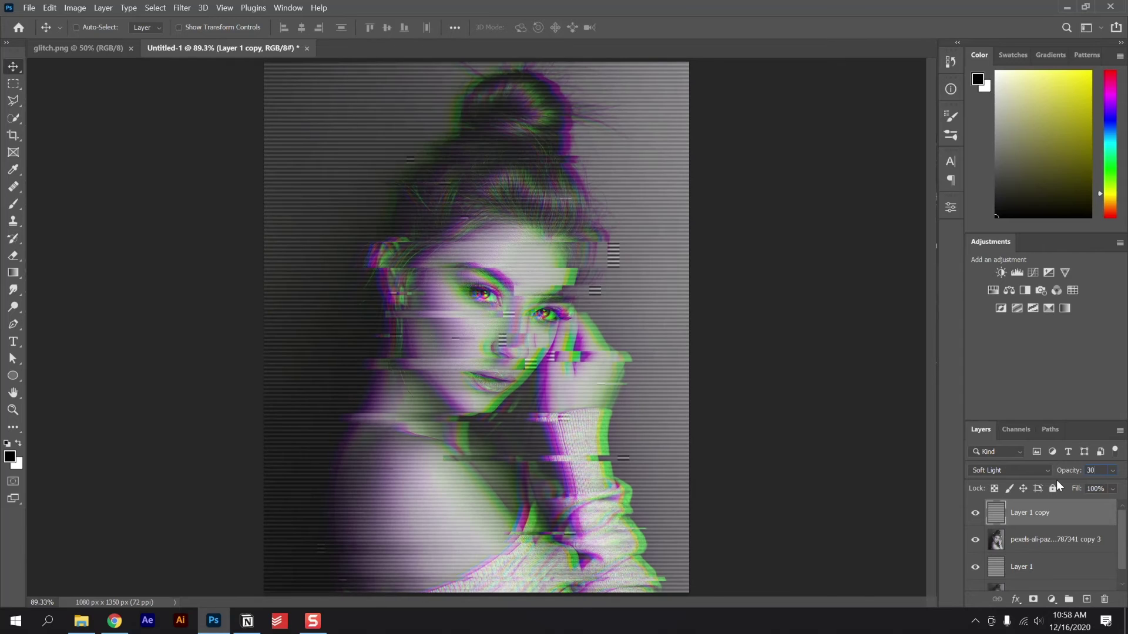
pyautogui.press('Return')
# Step: Marquee-select small rectangles over the eye, forehead, ear, shoulder and mouth of the upper portrait layer and copy them to a new layer
pyautogui.click(1019, 544)
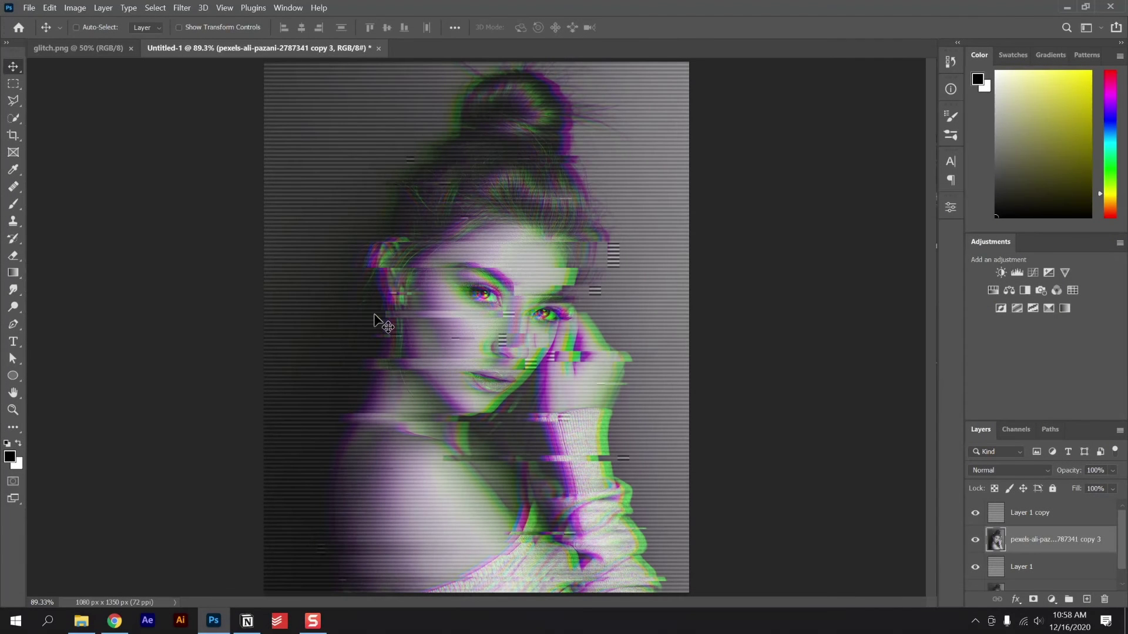
pyautogui.press('m')
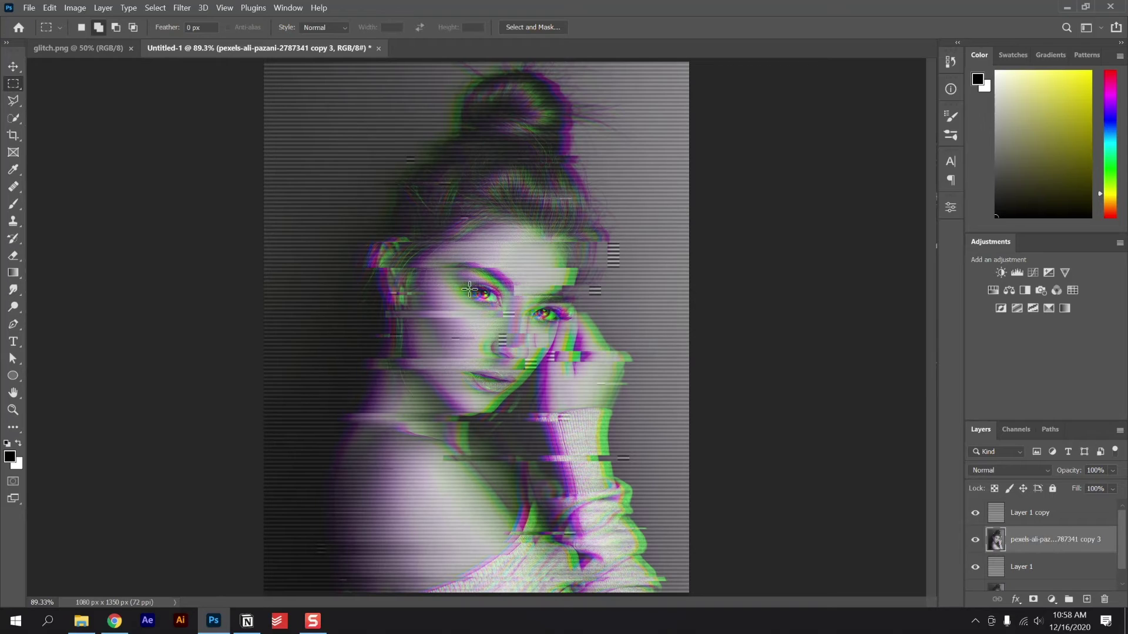
pyautogui.moveTo(462, 290); pyautogui.dragTo(472, 301)
pyautogui.moveTo(506, 266); pyautogui.dragTo(555, 295)
pyautogui.moveTo(399, 237); pyautogui.dragTo(406, 245)
pyautogui.moveTo(382, 423); pyautogui.dragTo(400, 426)
pyautogui.moveTo(432, 373); pyautogui.dragTo(507, 387)
pyautogui.press('v')
pyautogui.hotkey('ctrl', 'j')
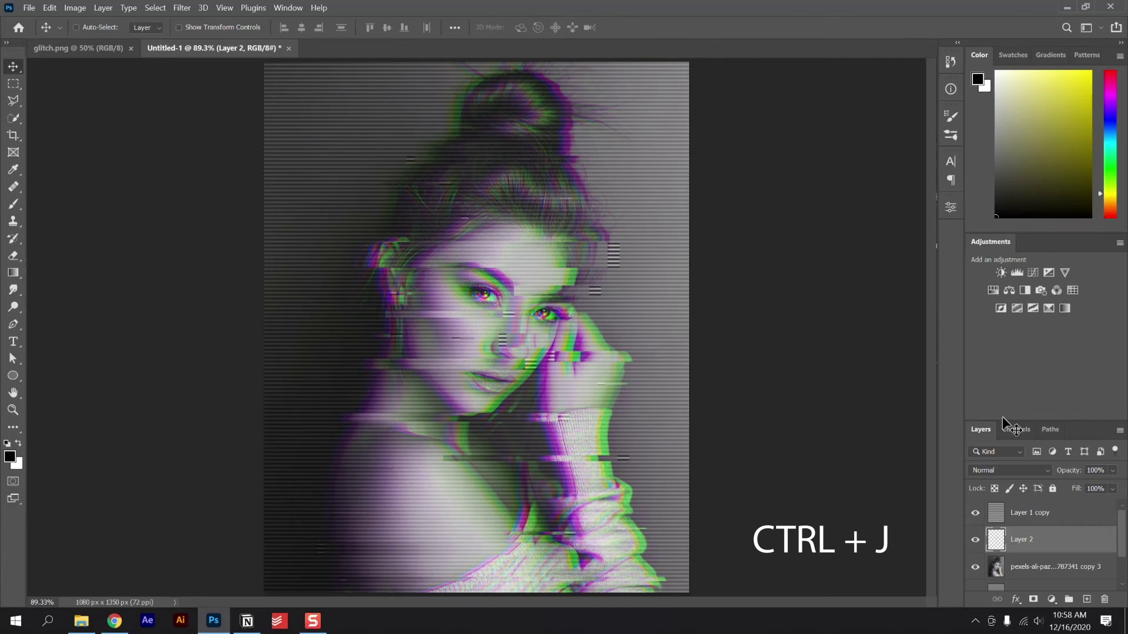
# Step: Shift the copied fragments up and left across the portrait, keeping their layer beneath the top line pattern layer
pyautogui.moveTo(1049, 539); pyautogui.dragTo(1045, 506)
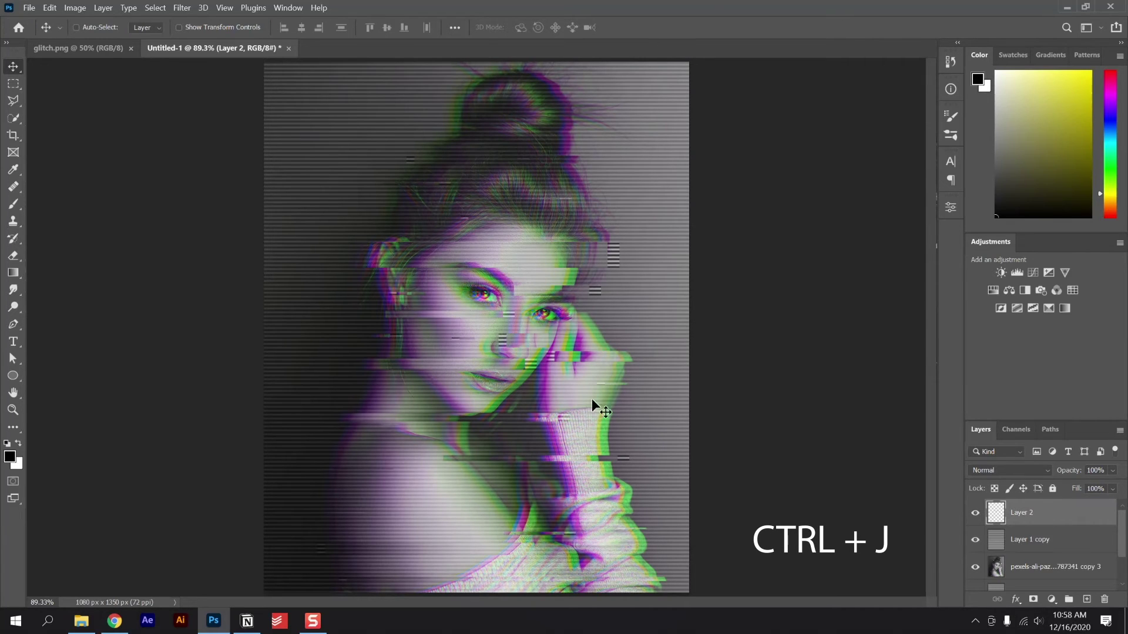
pyautogui.moveTo(488, 354); pyautogui.dragTo(433, 237)
pyautogui.moveTo(1046, 514); pyautogui.dragTo(1044, 555)
pyautogui.moveTo(422, 270)
pyautogui.mouseDown()
pyautogui.moveTo(435, 248)
pyautogui.moveTo(426, 256)
pyautogui.mouseUp()
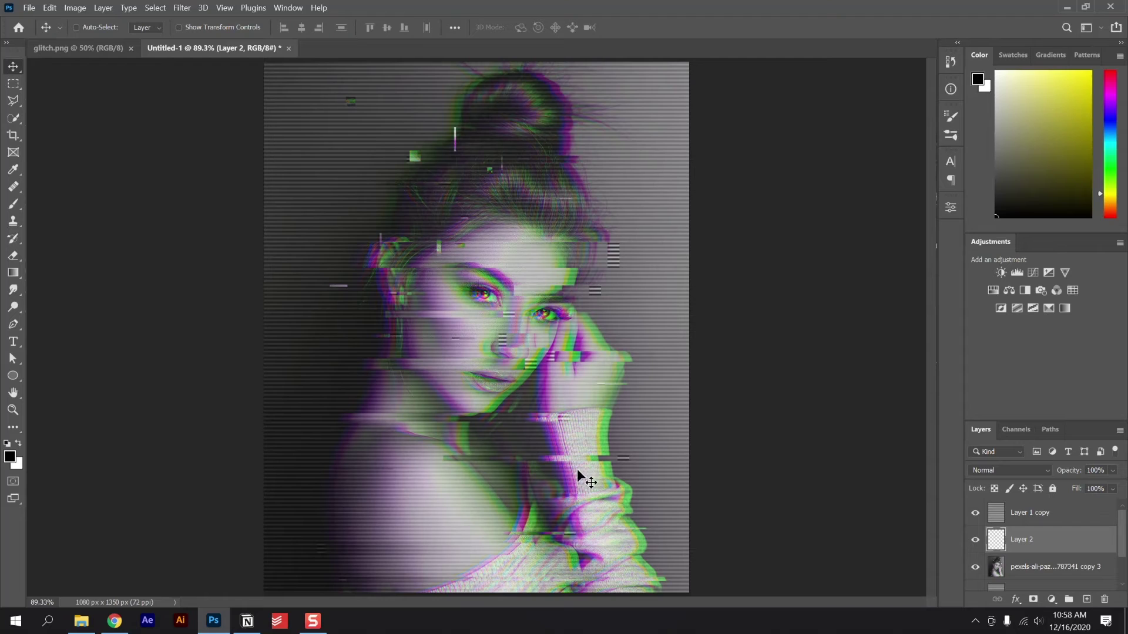
# Step: Copy small rectangles from the shoulder, background, wrist, hand and eye of the upper portrait layer to another layer, shifted up and right
pyautogui.press('m')
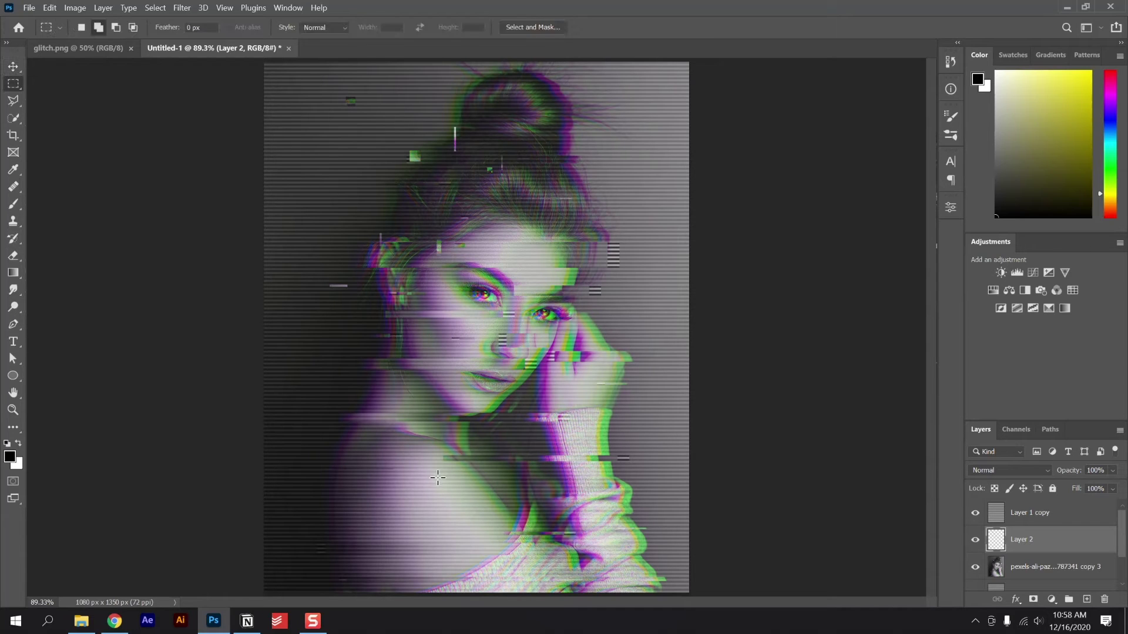
pyautogui.click(1051, 566)
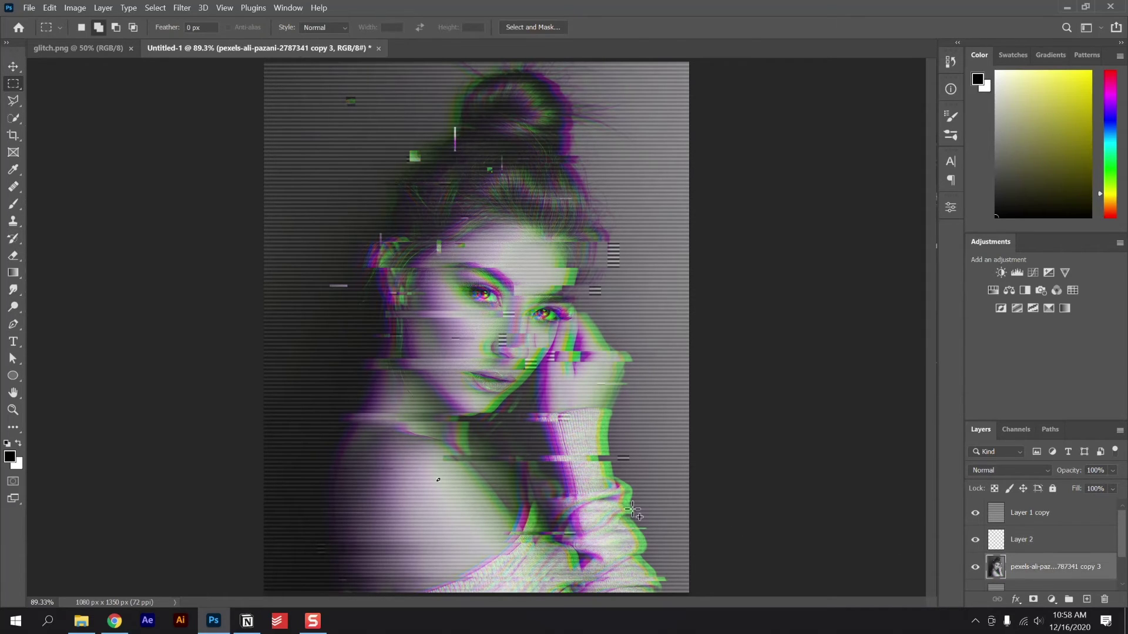
pyautogui.moveTo(434, 474); pyautogui.dragTo(451, 506)
pyautogui.moveTo(320, 508); pyautogui.dragTo(338, 506)
pyautogui.moveTo(615, 426); pyautogui.dragTo(600, 433)
pyautogui.moveTo(604, 371); pyautogui.dragTo(602, 380)
pyautogui.moveTo(482, 299); pyautogui.dragTo(544, 269)
pyautogui.press('v')
pyautogui.hotkey('ctrl', 'j')
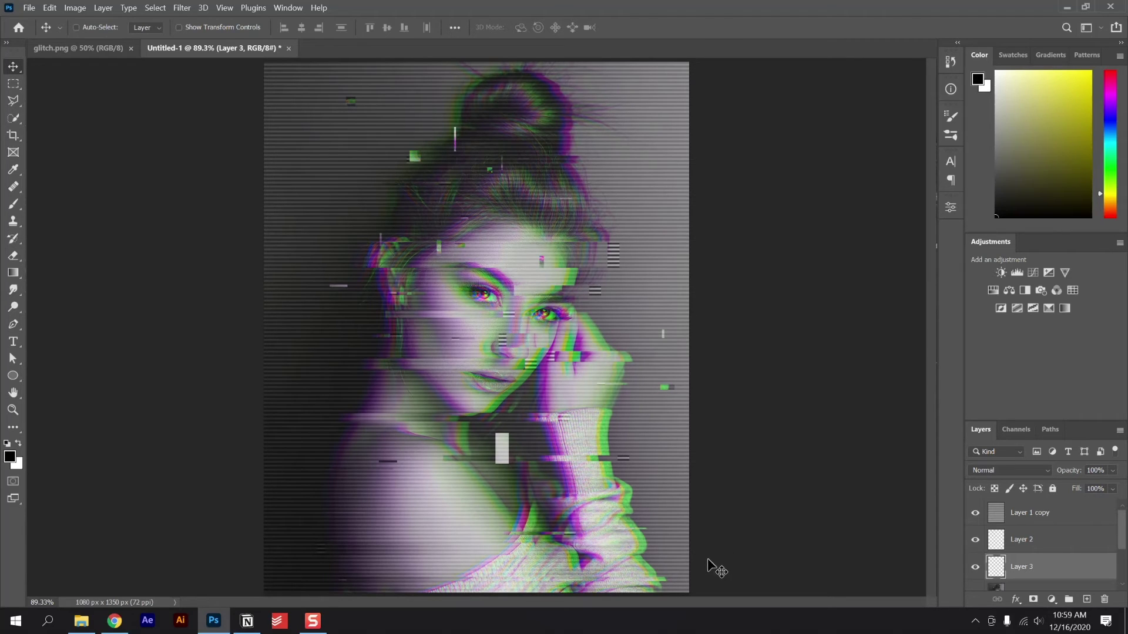
# Step: Select all layers from the top line pattern copy down to the bottom portrait and group them
pyautogui.moveTo(1119, 526); pyautogui.dragTo(1120, 567)
pyautogui.click(1086, 509)
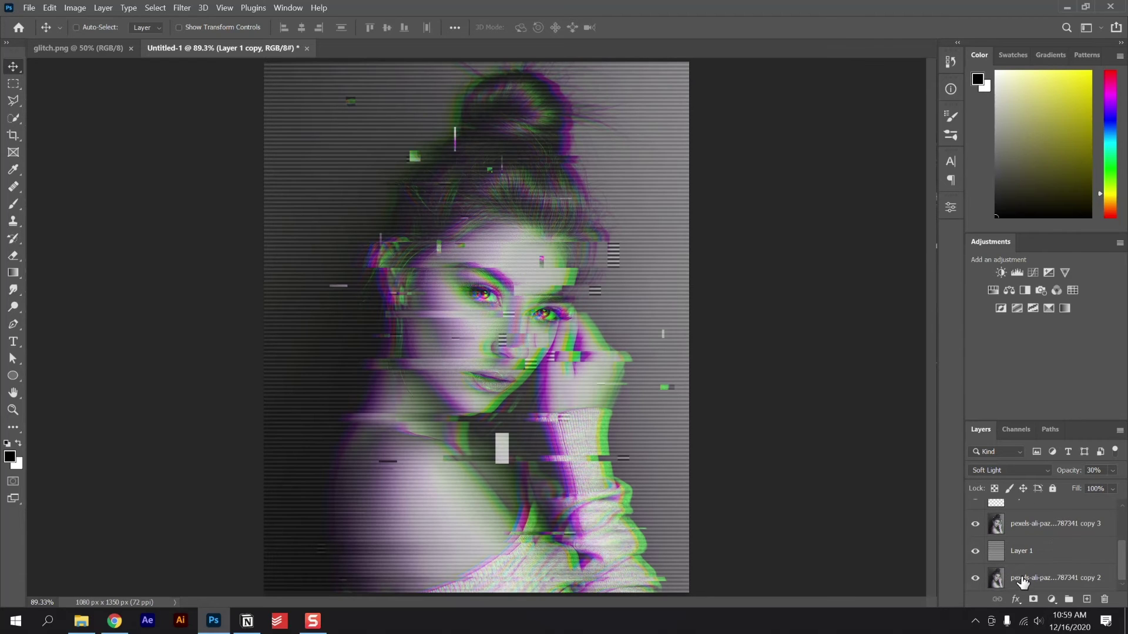
pyautogui.press('shift')
pyautogui.keyDown('shift'); pyautogui.click(1023, 582); pyautogui.keyUp('shift')
pyautogui.press('ctrl')
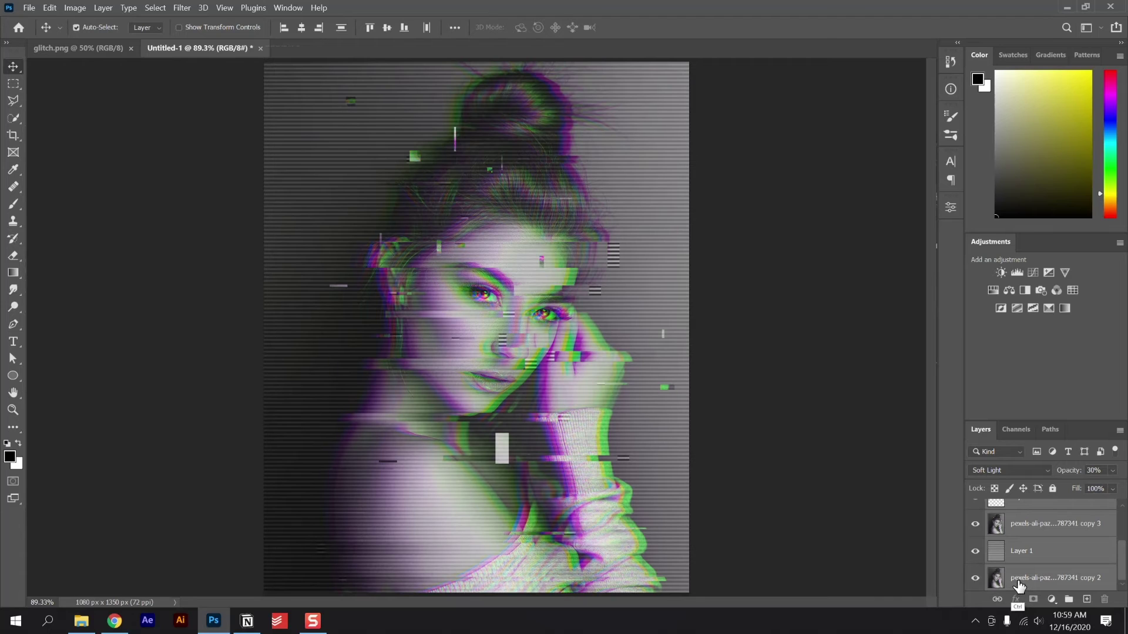
pyautogui.hotkey('ctrl', 'g')
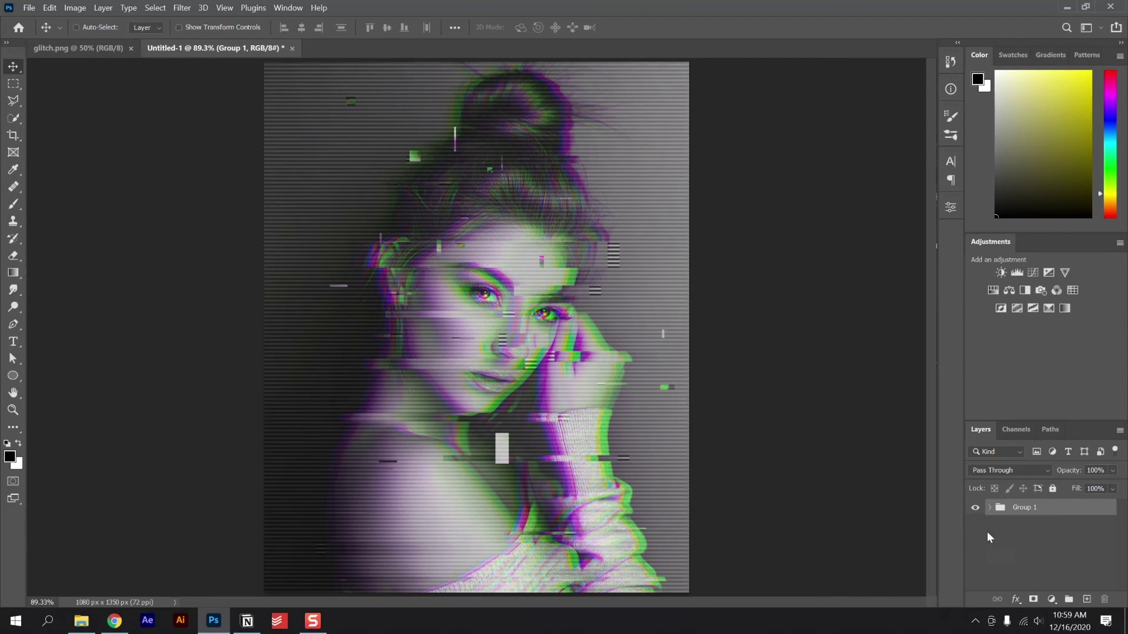
# Step: Add a Hue/Saturation adjustment layer above the group with the hue set to +84
pyautogui.click(1051, 599)
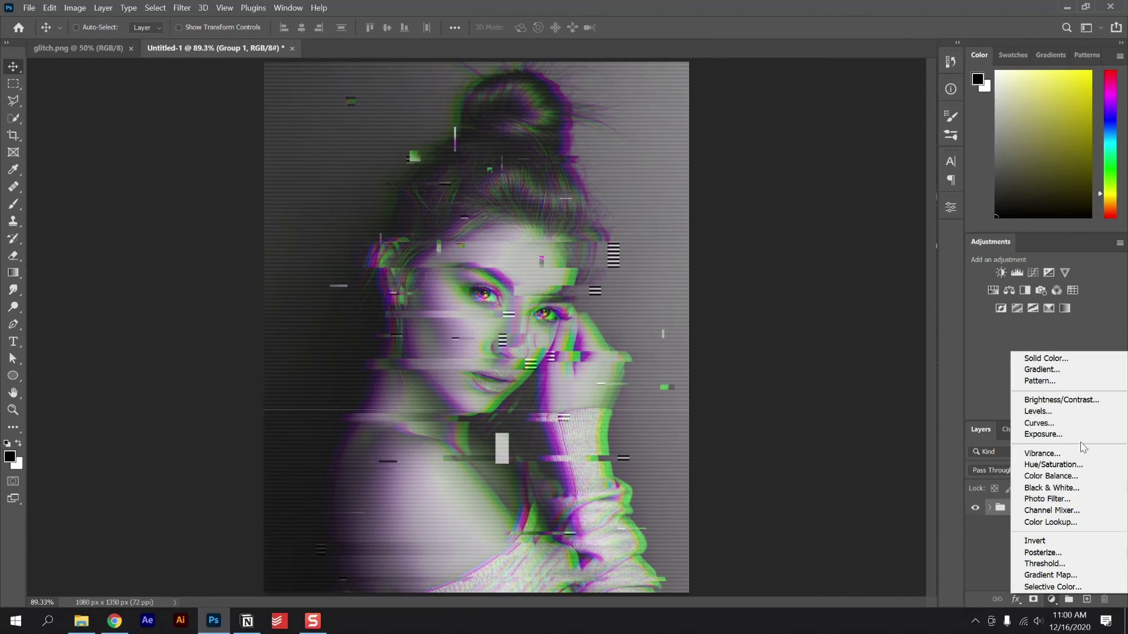
pyautogui.click(1060, 465)
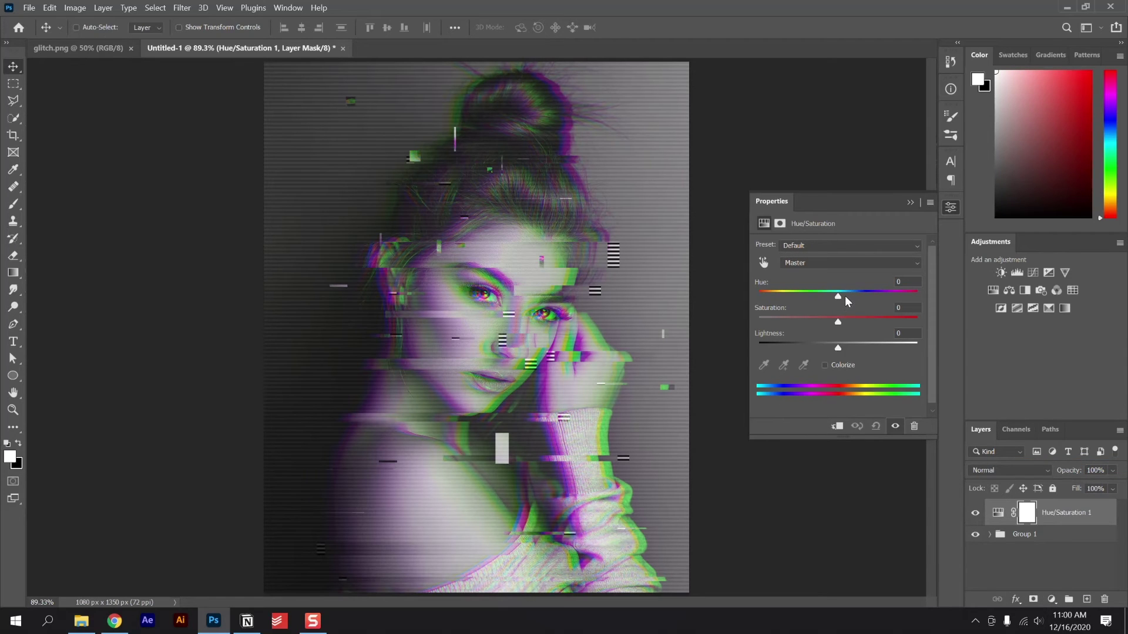
pyautogui.moveTo(840, 295); pyautogui.dragTo(886, 294)
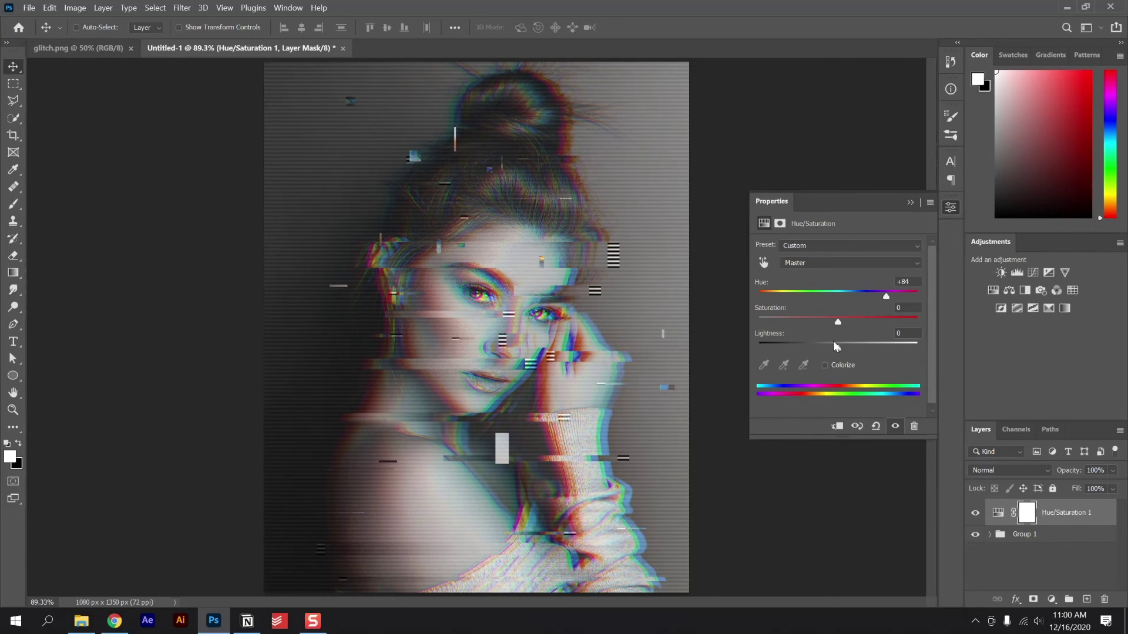
pyautogui.click(909, 202)
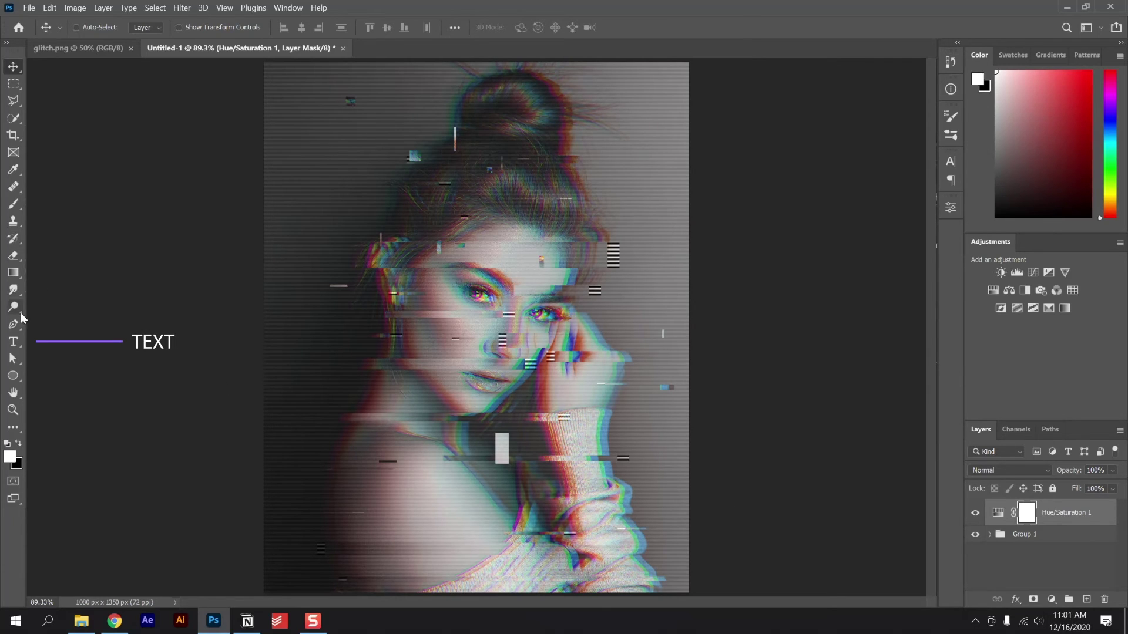
# Step: Add the white text "glitch" in Myriad Pro Black Italic over the subject's shoulder
pyautogui.click(13, 342)
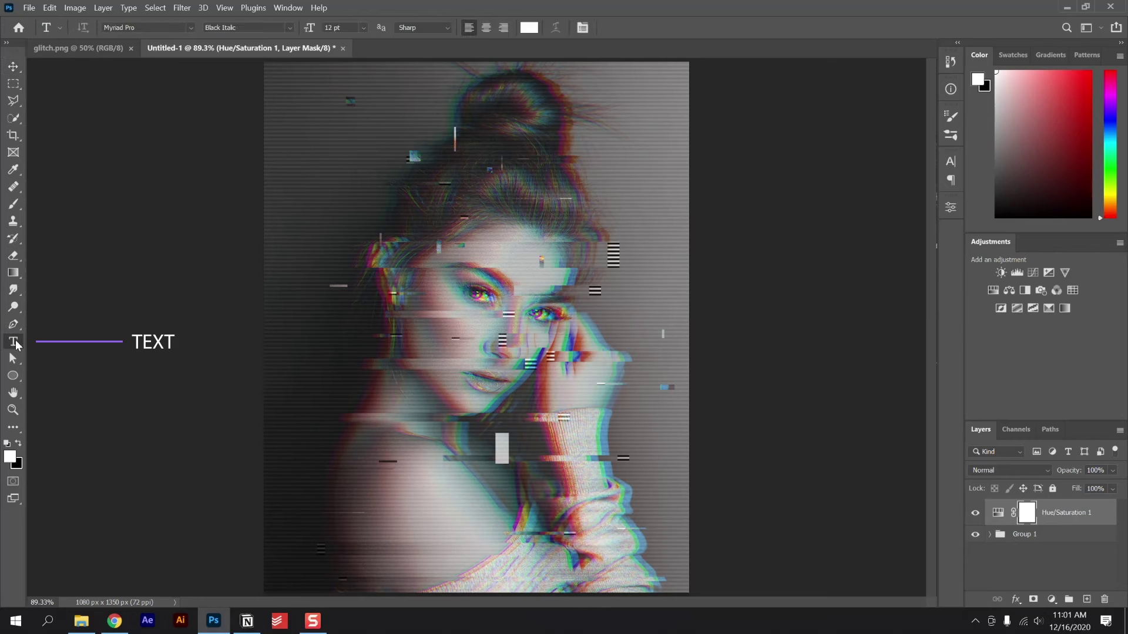
pyautogui.click(398, 502)
pyautogui.press('BackSpace')
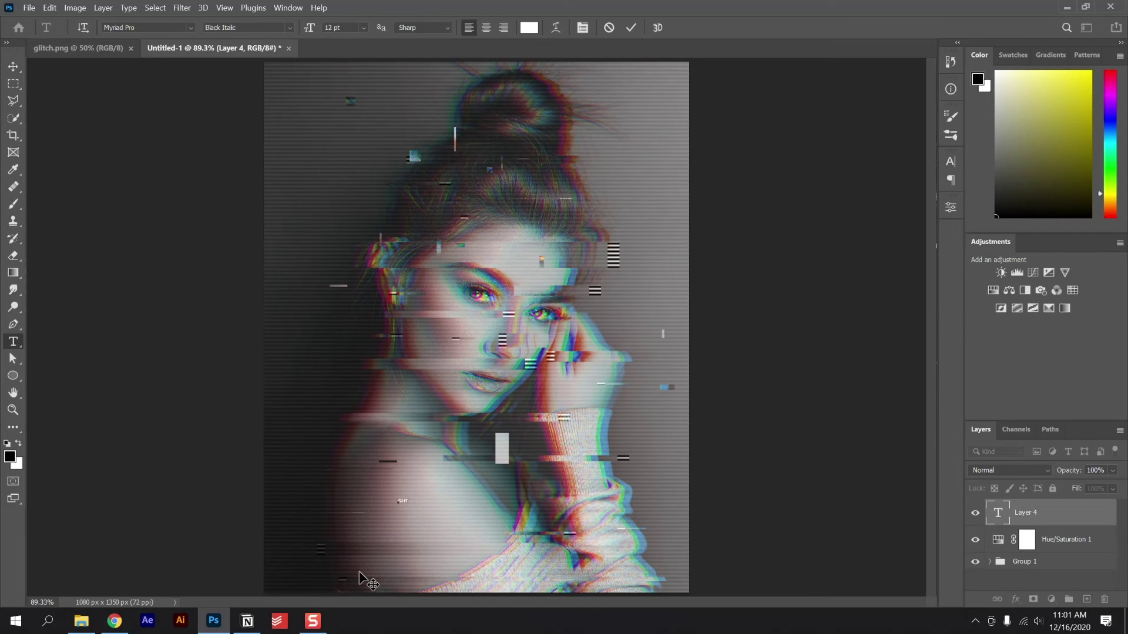
pyautogui.click(13, 66)
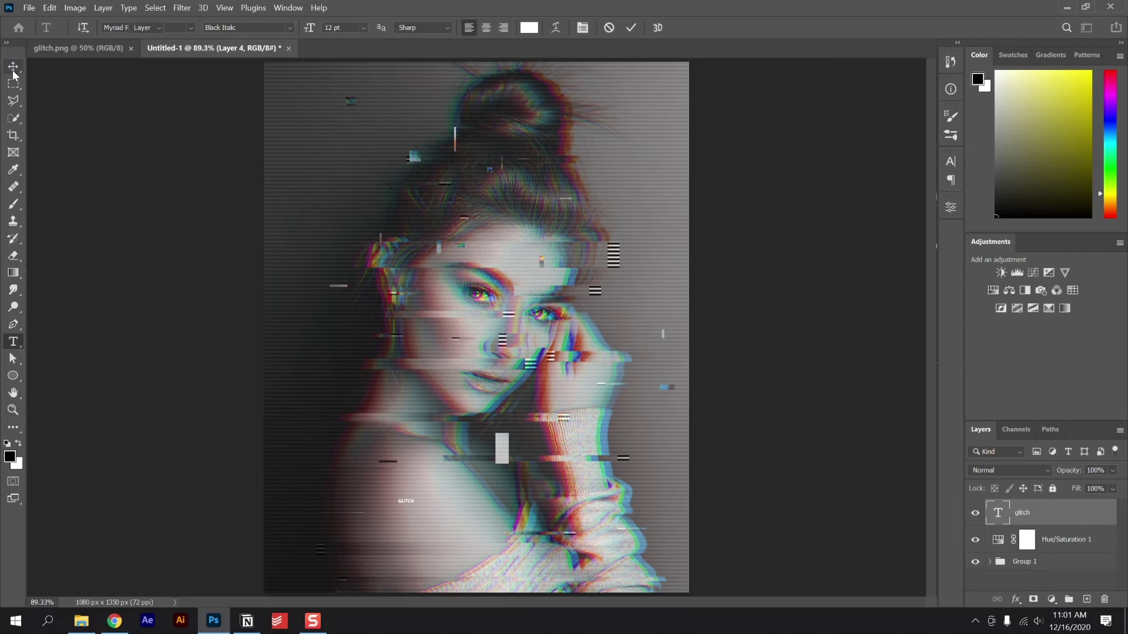
# Step: Scale the text up to about 1276% and move it down over the lower part of the portrait
pyautogui.hotkey('ctrl', 't')
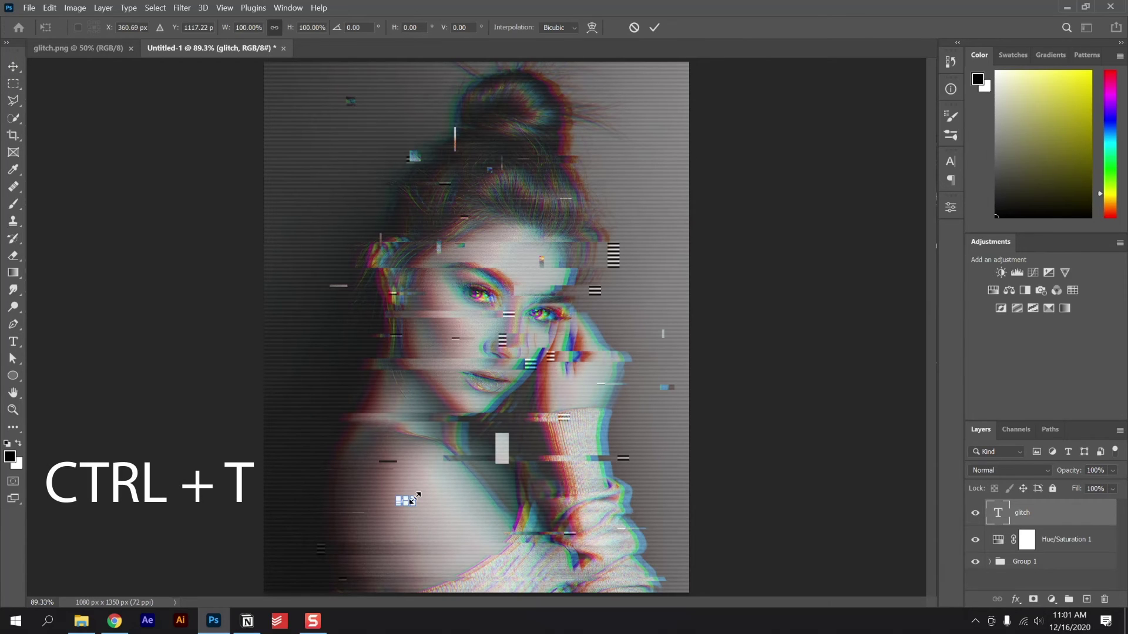
pyautogui.moveTo(416, 498); pyautogui.dragTo(586, 404)
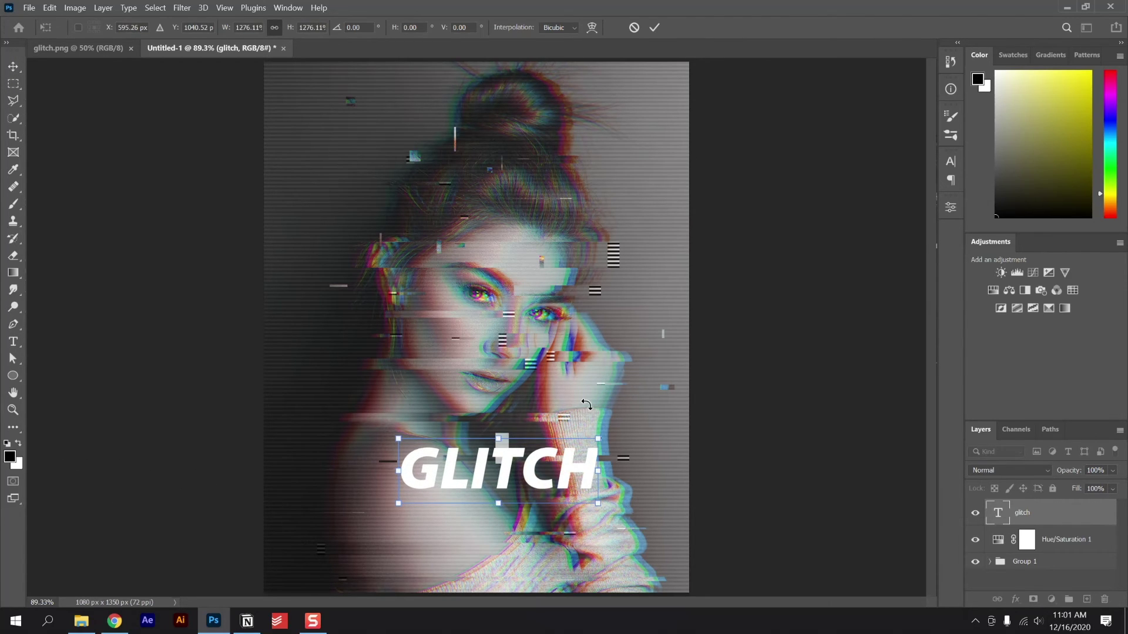
pyautogui.press('Return')
pyautogui.moveTo(488, 478); pyautogui.dragTo(468, 528)
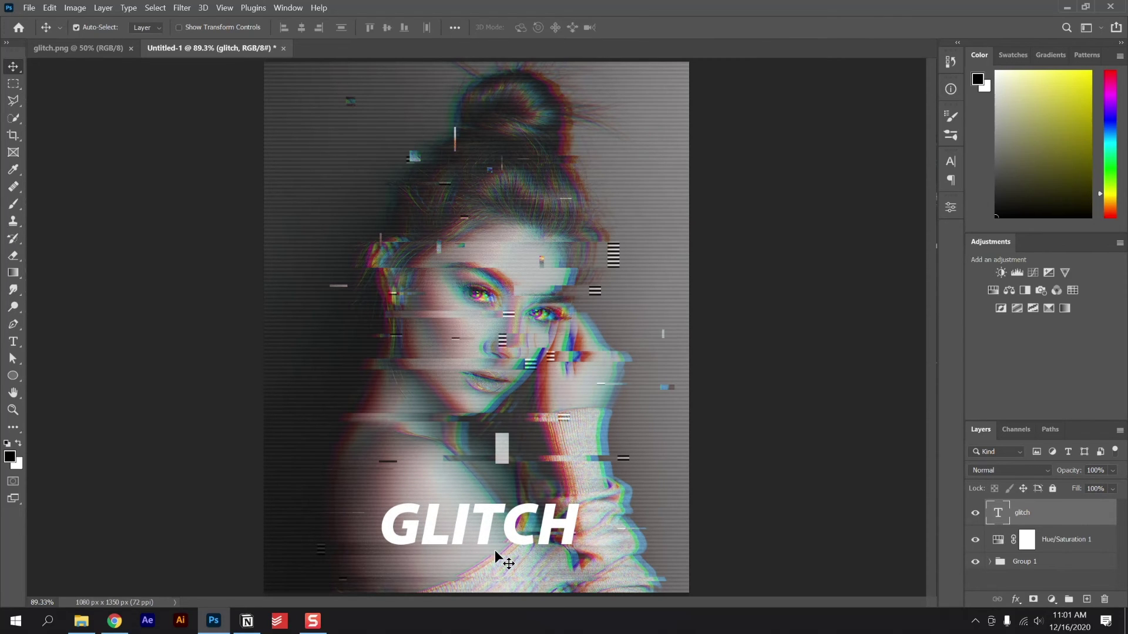
# Step: Duplicate the text layer, exclude the red channel from the copy's blending, and nudge the copy slightly left
pyautogui.hotkey('ctrl', 'j')
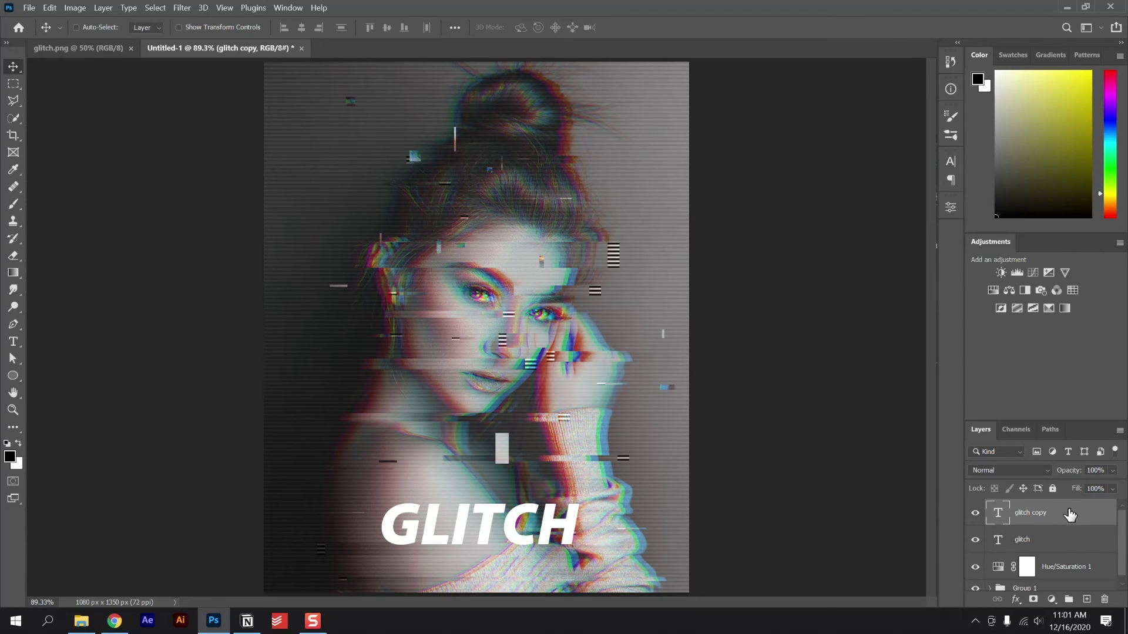
pyautogui.doubleClick(1072, 516)
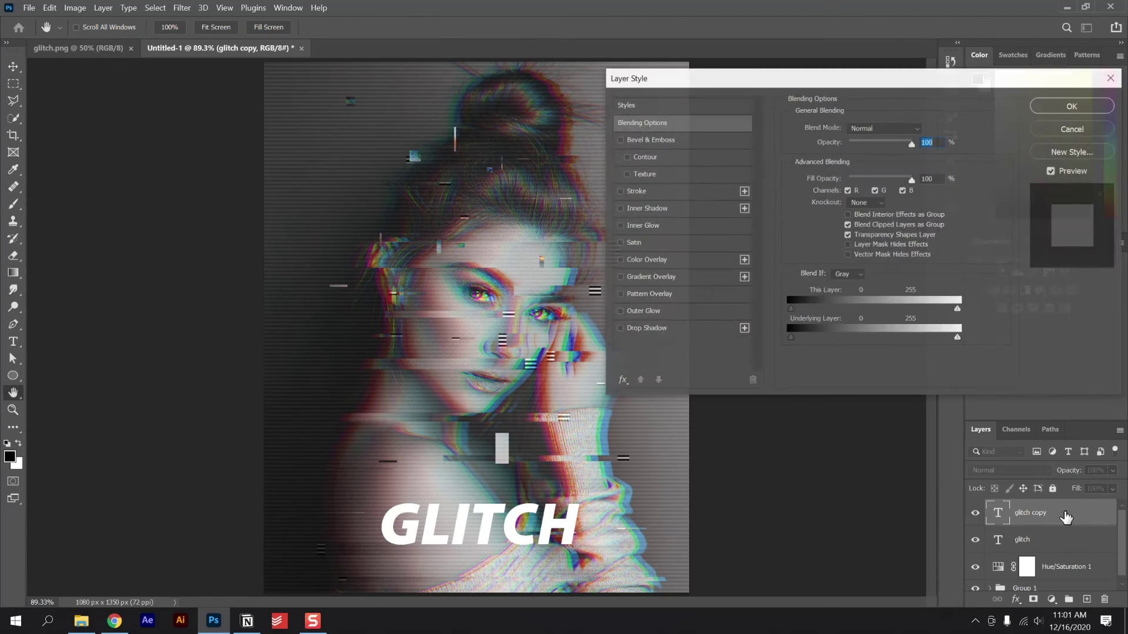
pyautogui.click(848, 191)
pyautogui.click(1057, 111)
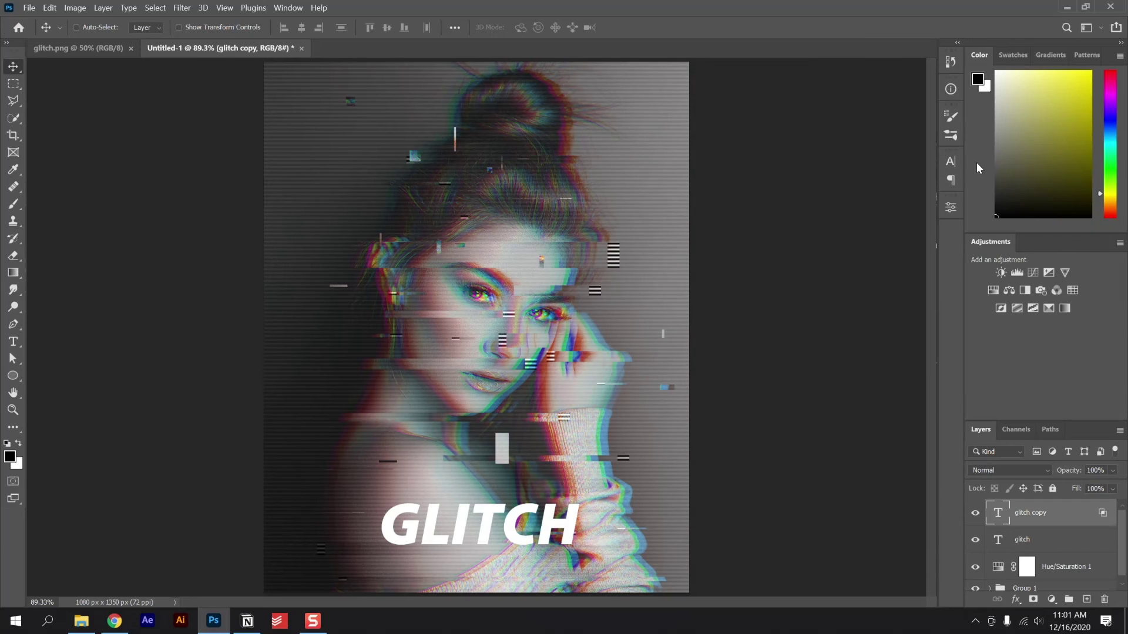
pyautogui.press('Left')
pyautogui.press('Left')
pyautogui.press('Left')
pyautogui.press('Left')
pyautogui.press('Left')
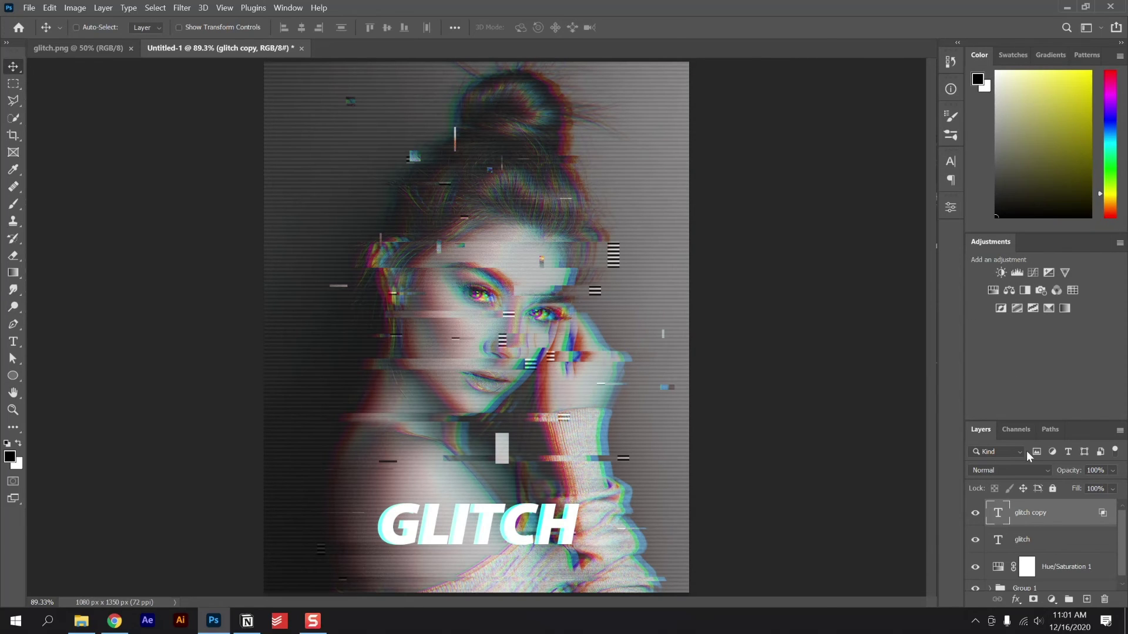
# Step: Duplicate the original text layer again, exclude the green channel from this copy's blending, and nudge it slightly right
pyautogui.click(1043, 541)
pyautogui.hotkey('ctrl', 'j')
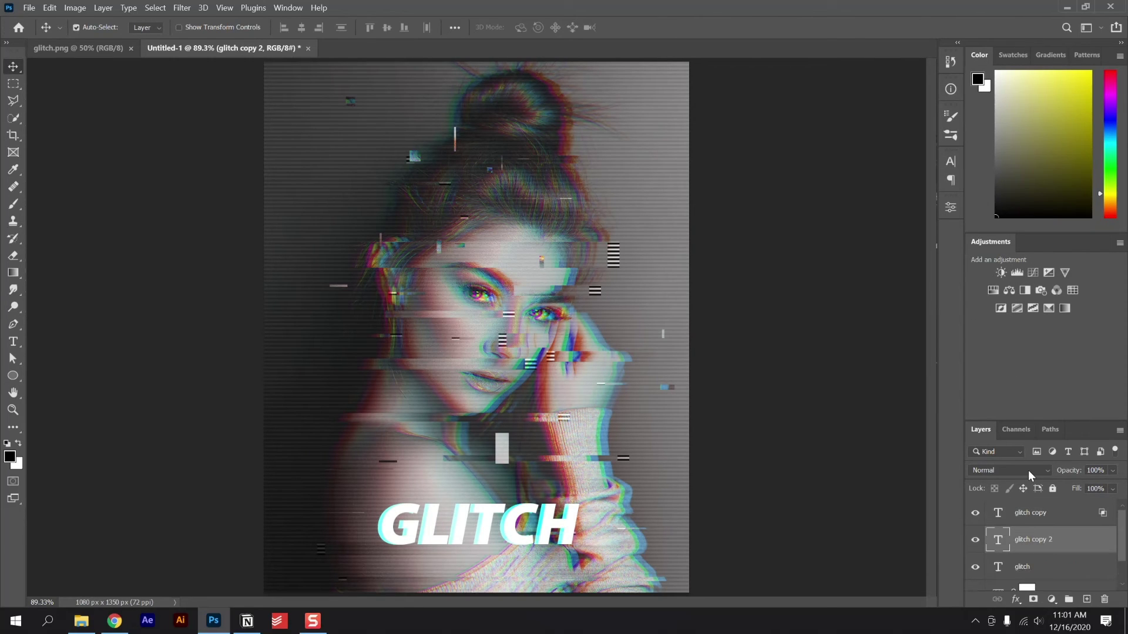
pyautogui.doubleClick(1075, 541)
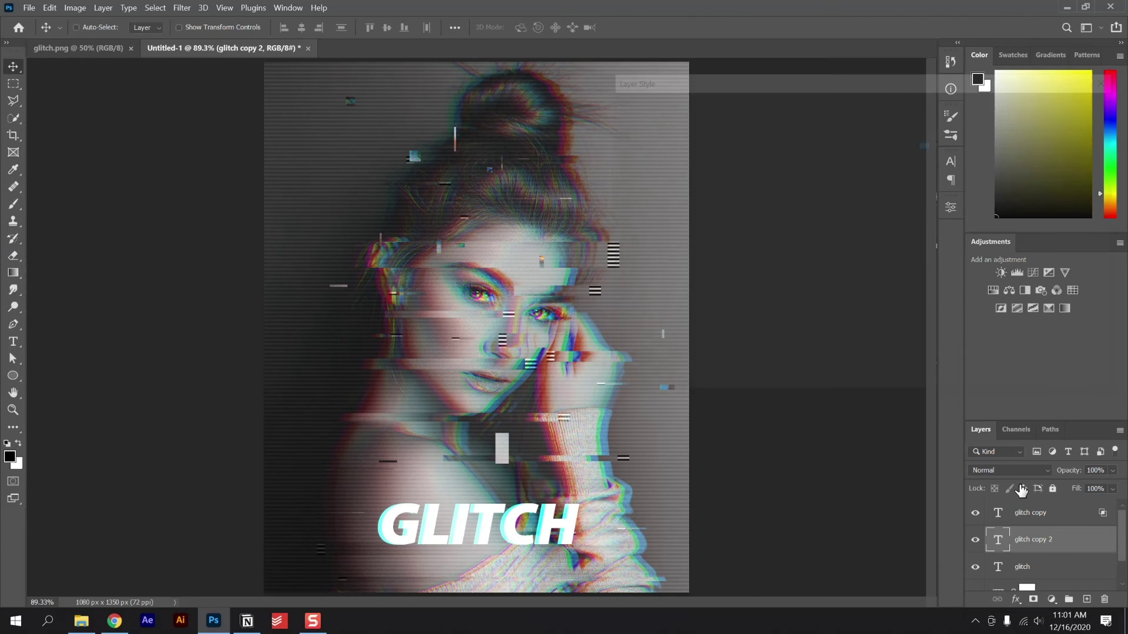
pyautogui.click(874, 191)
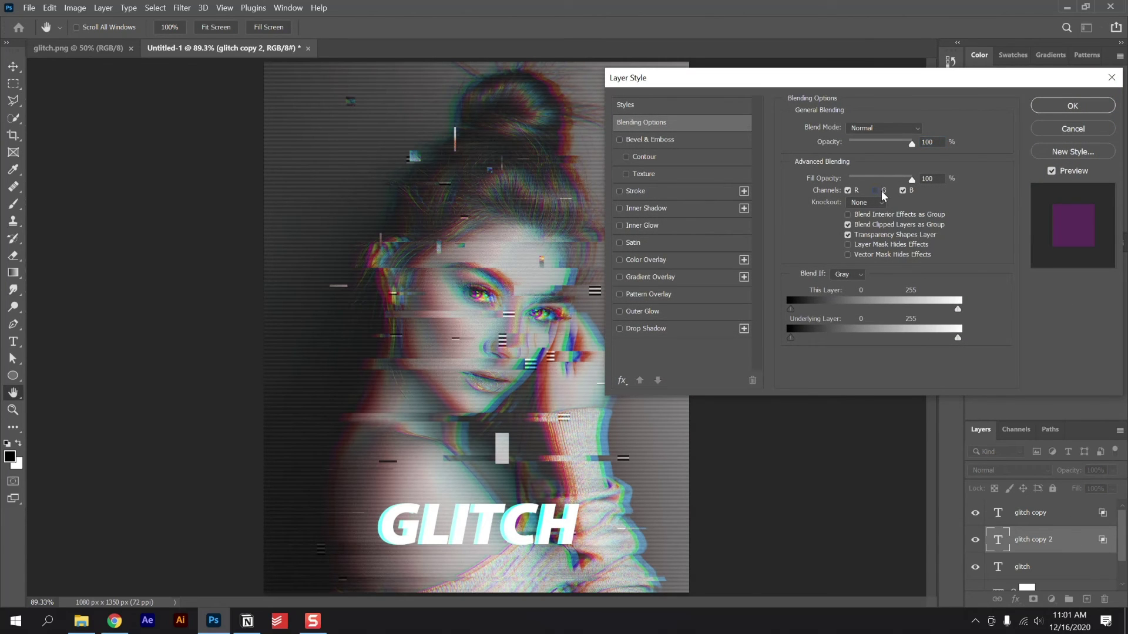
pyautogui.click(1074, 105)
pyautogui.press('Left')
pyautogui.press('Left')
pyautogui.press('Left')
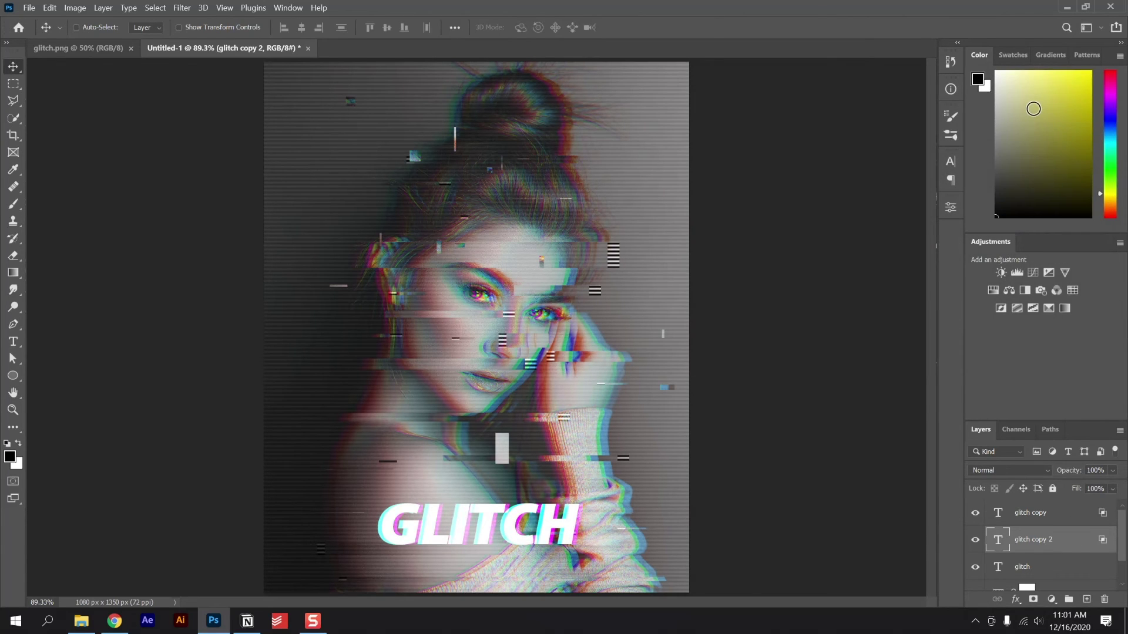
# Step: Merge the three text layers into one and set its blend mode to Lighter Color
pyautogui.keyDown('shift'); pyautogui.click(1080, 517); pyautogui.keyUp('shift')
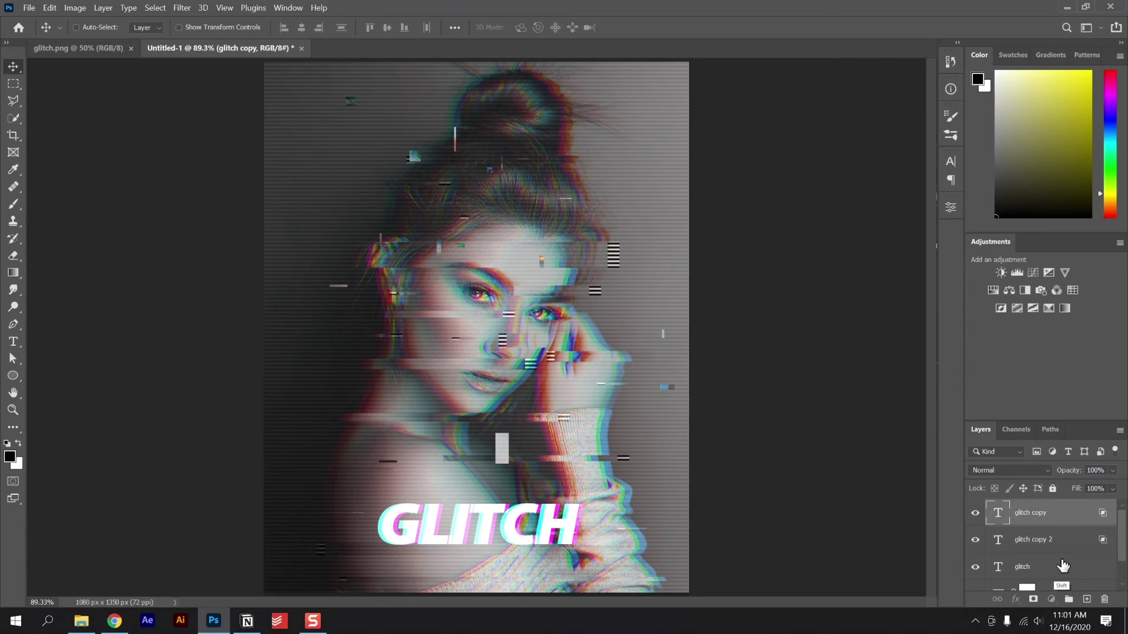
pyautogui.keyDown('shift'); pyautogui.click(1063, 567); pyautogui.keyUp('shift')
pyautogui.hotkey('ctrl', 'e')
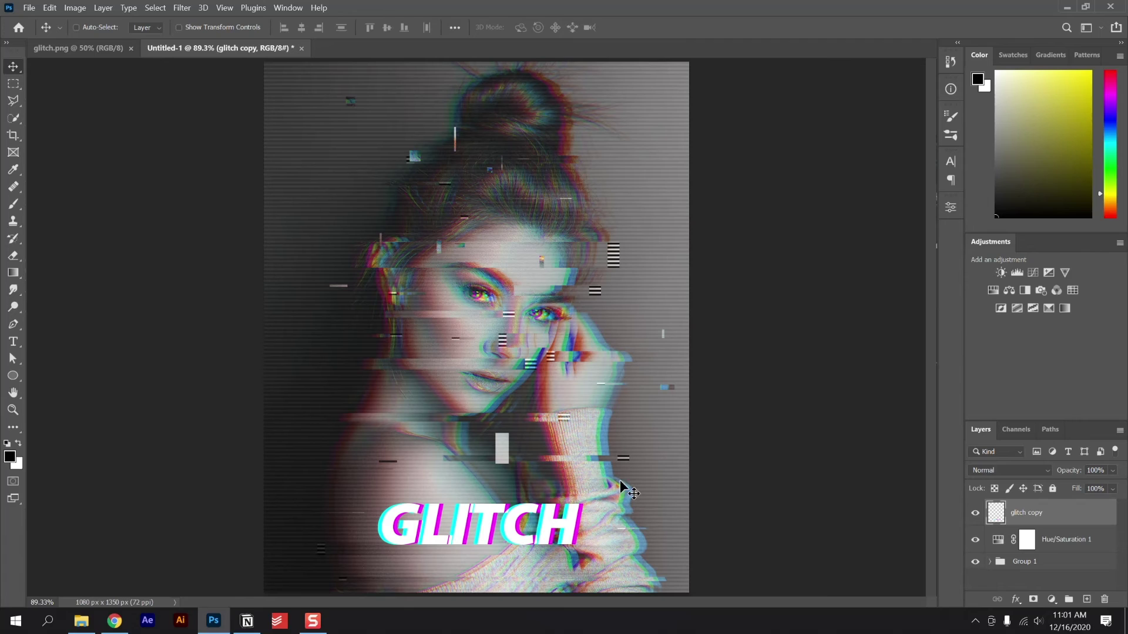
pyautogui.click(999, 474)
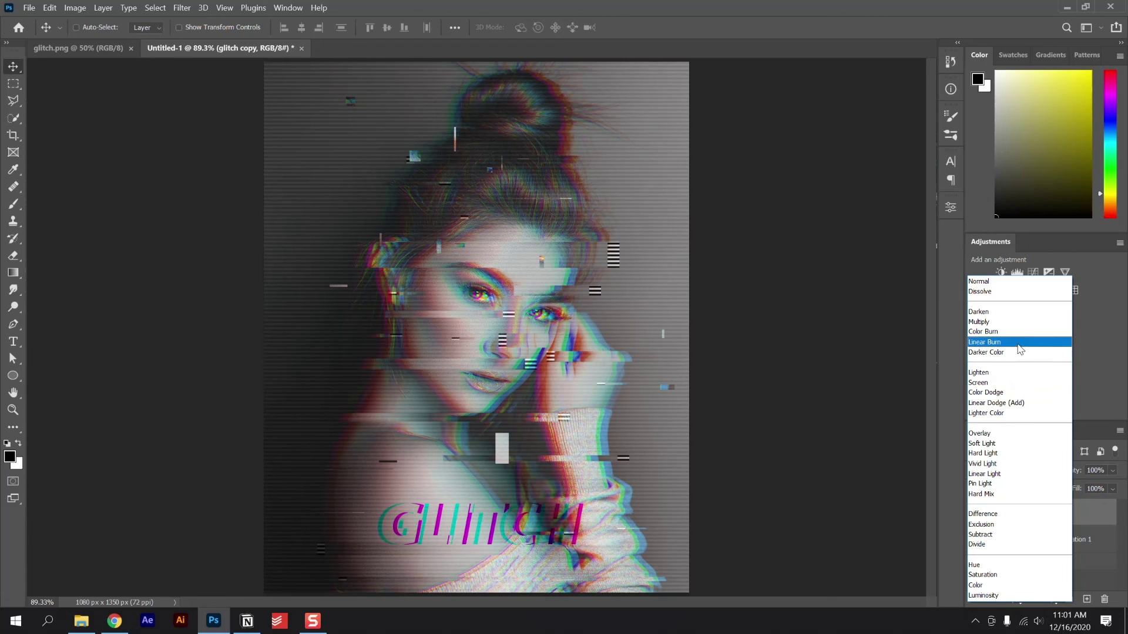
pyautogui.click(1008, 417)
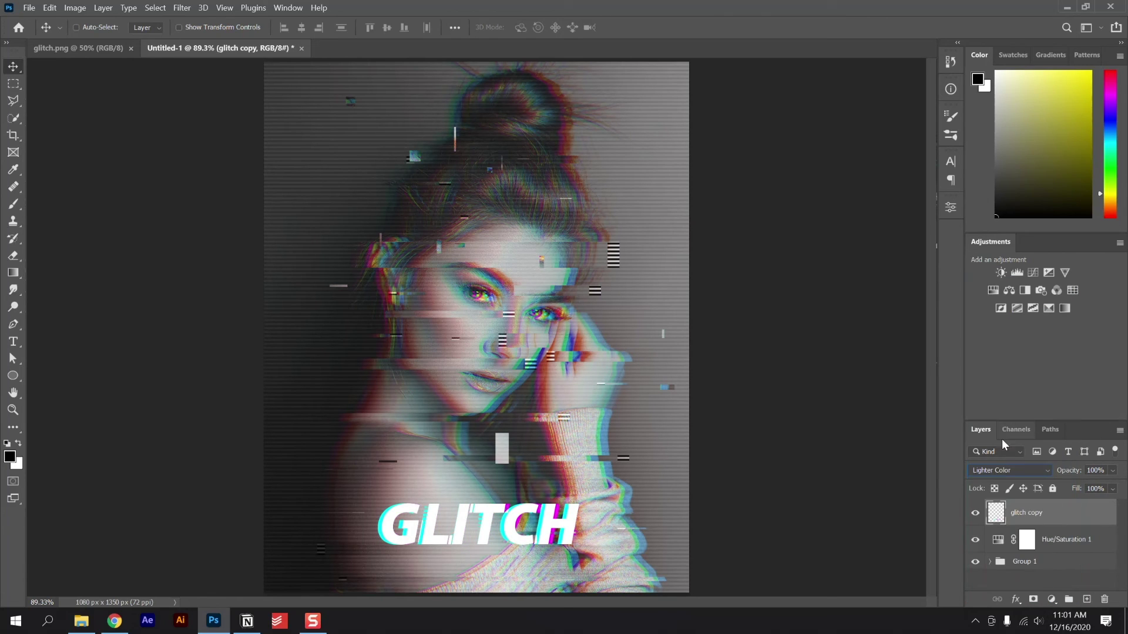
# Step: Try 60% and 90% opacity on the merged text layer and restore it to 100%
pyautogui.click(1086, 470)
pyautogui.write('60')
pyautogui.press('Return')
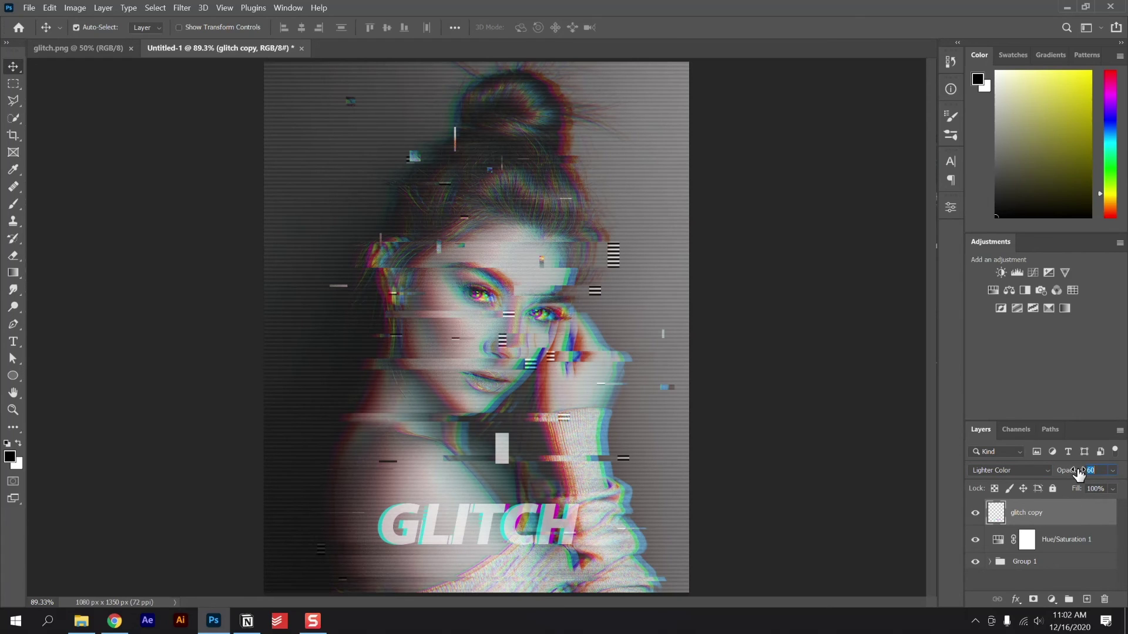
pyautogui.write('90')
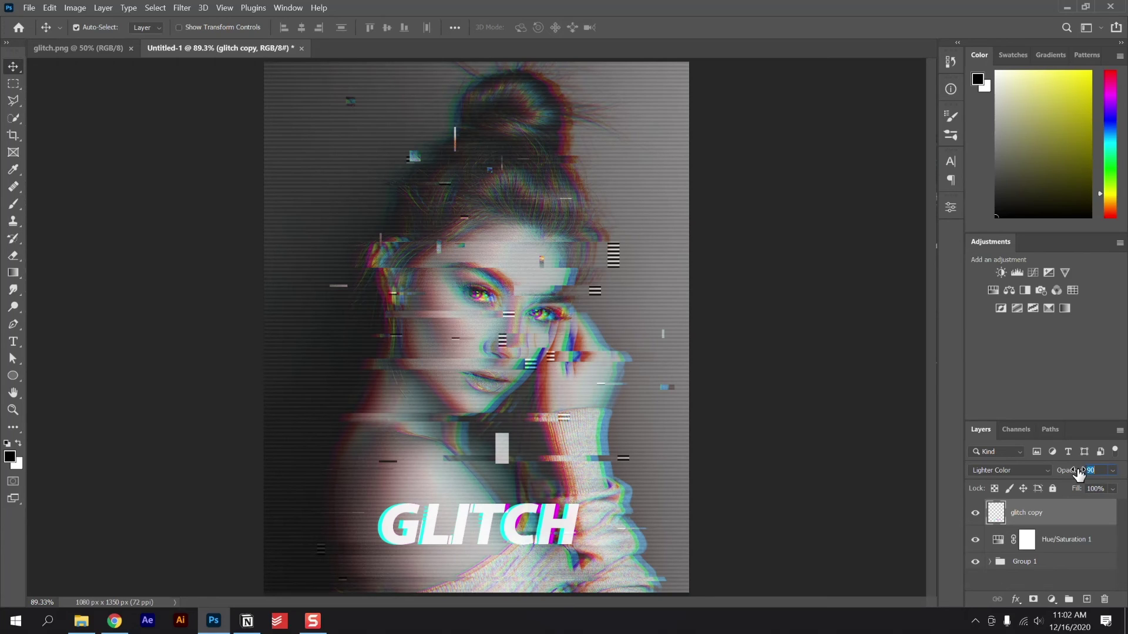
pyautogui.write('100')
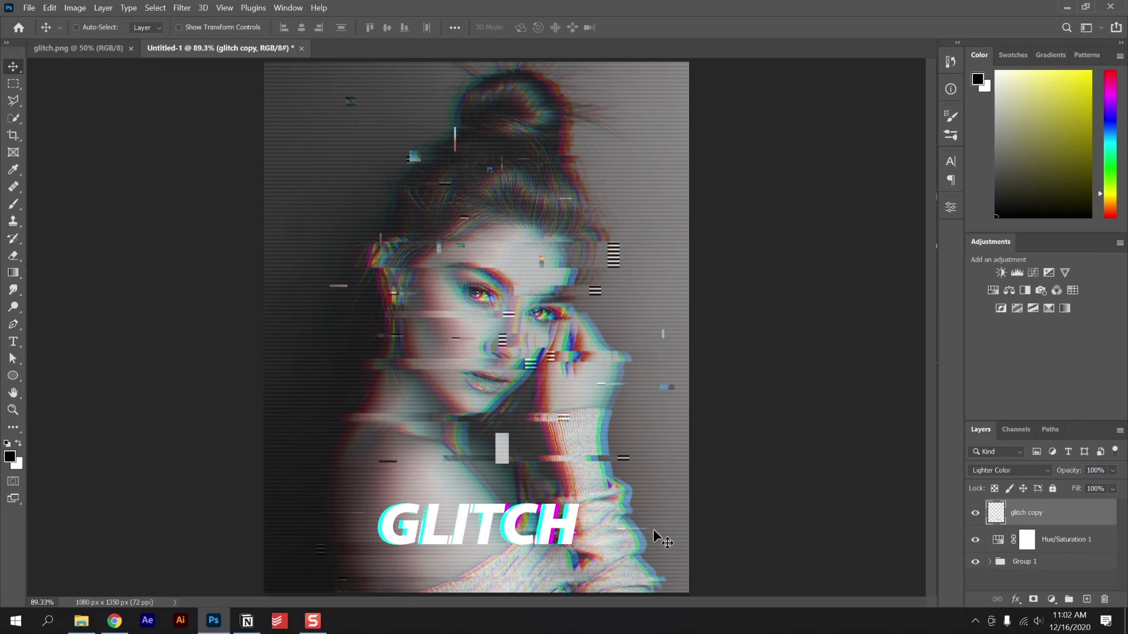
# Step: Select two horizontal strips across the upper and lower edges of the text, shift them slightly right, and deselect
pyautogui.write('z')
pyautogui.moveTo(461, 475); pyautogui.dragTo(461, 474)
pyautogui.press('m')
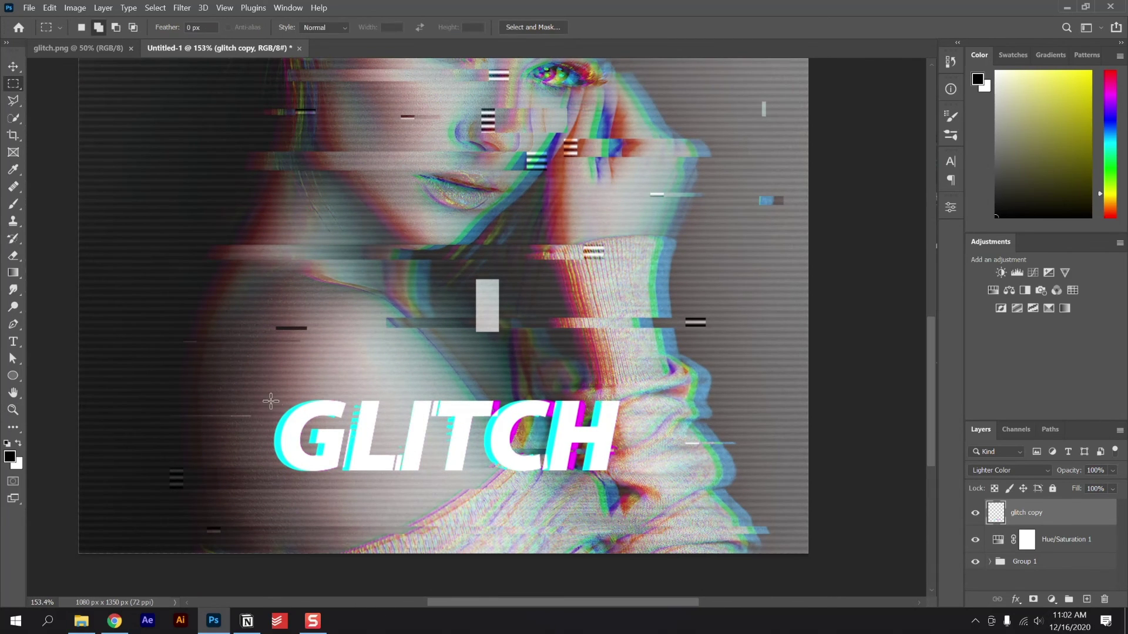
pyautogui.moveTo(271, 402); pyautogui.dragTo(206, 481)
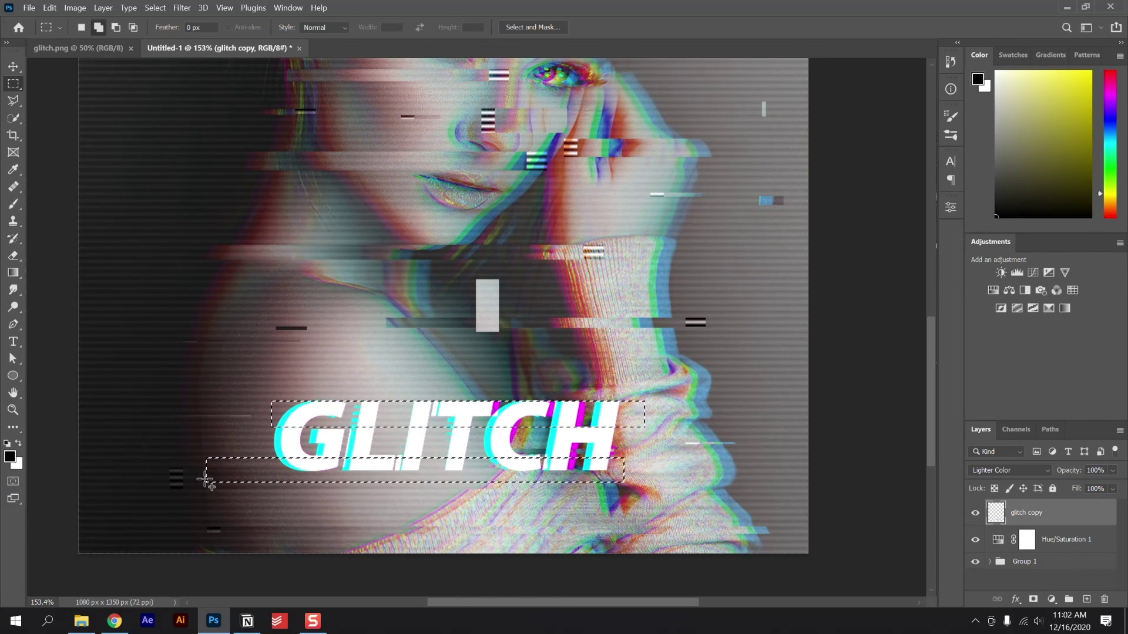
pyautogui.press('v')
pyautogui.press('Right')
pyautogui.press('Right')
pyautogui.press('Right')
pyautogui.press('Right')
pyautogui.press('Right')
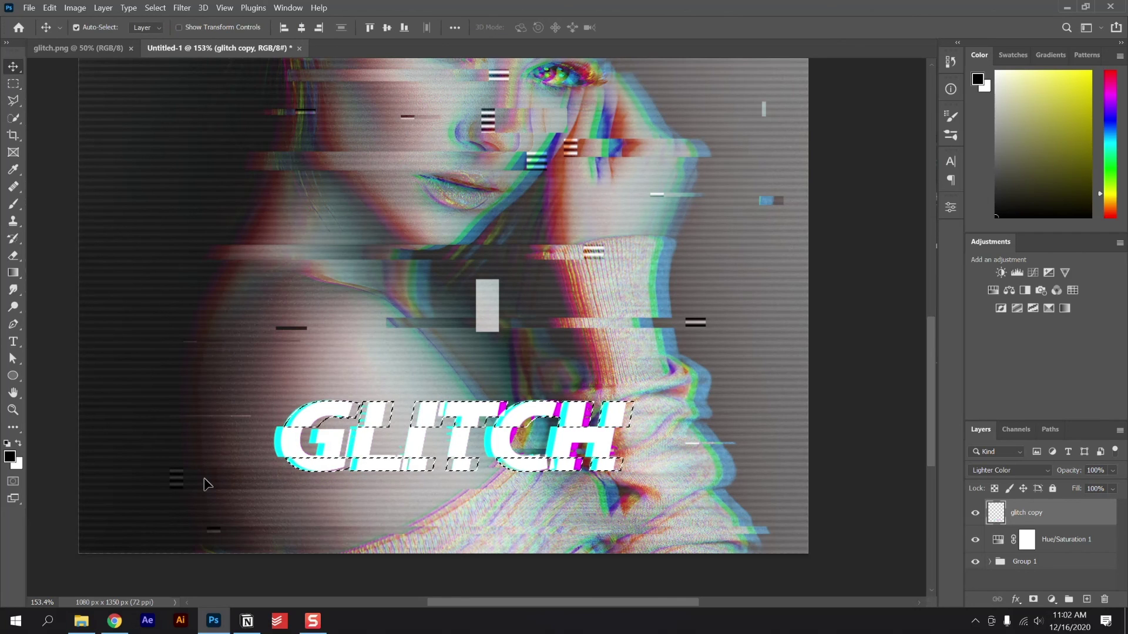
pyautogui.hotkey('ctrl', 'd')
# Step: Check the glitched text by toggling its layer's visibility and previewing blend modes, keep Lighter Color, and view the whole image
pyautogui.press('z')
pyautogui.moveTo(676, 396); pyautogui.dragTo(577, 405)
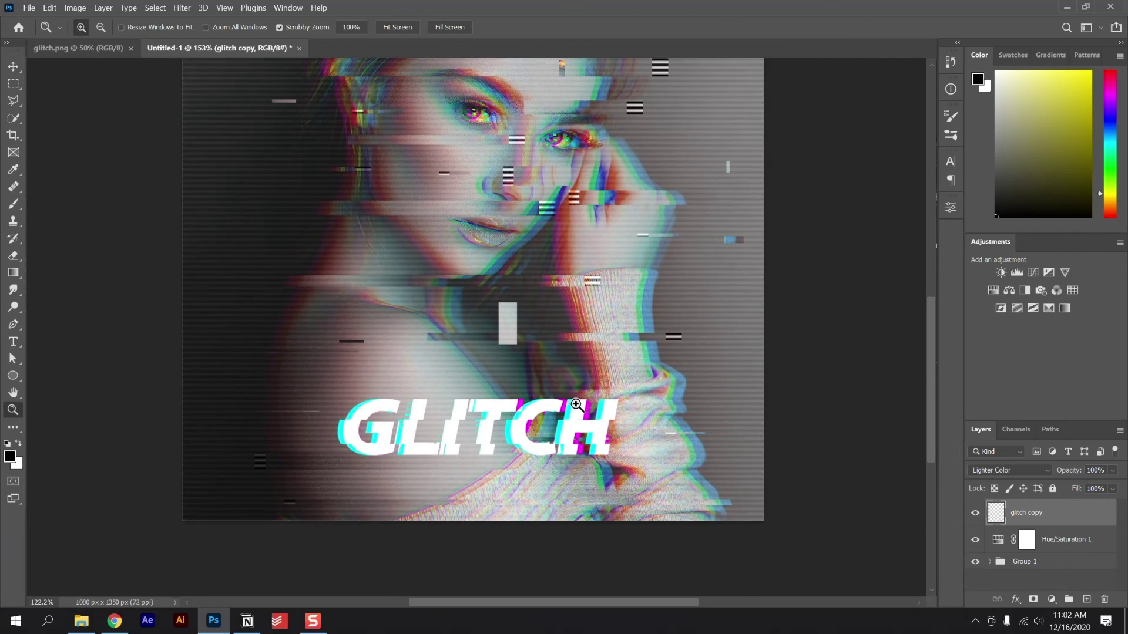
pyautogui.click(975, 513)
pyautogui.click(975, 513)
pyautogui.click(1009, 471)
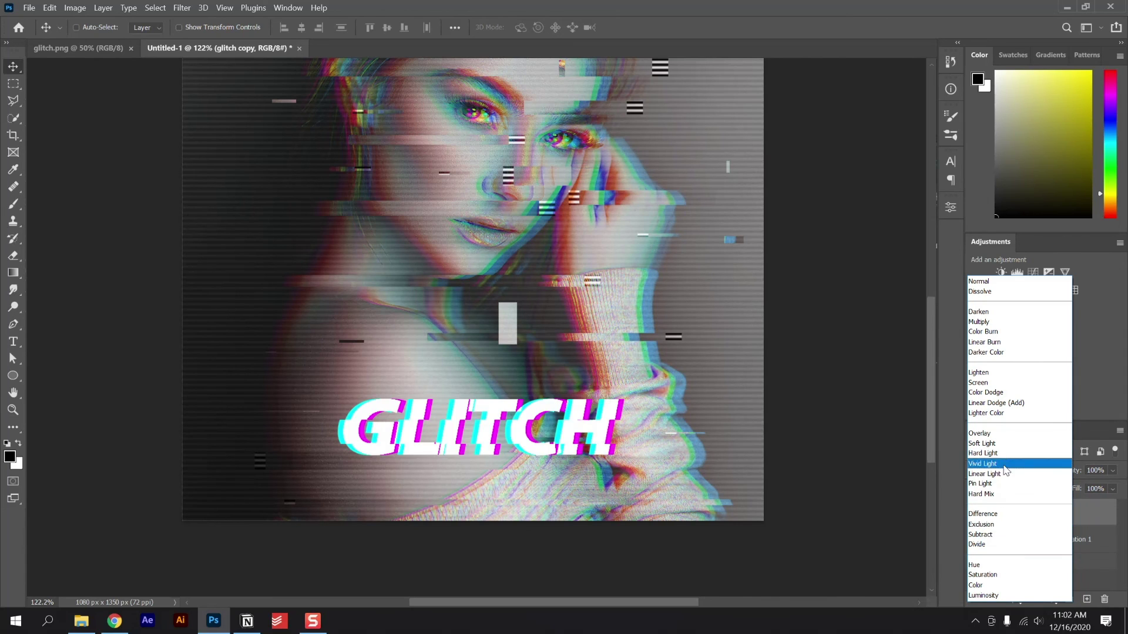
pyautogui.click(1013, 414)
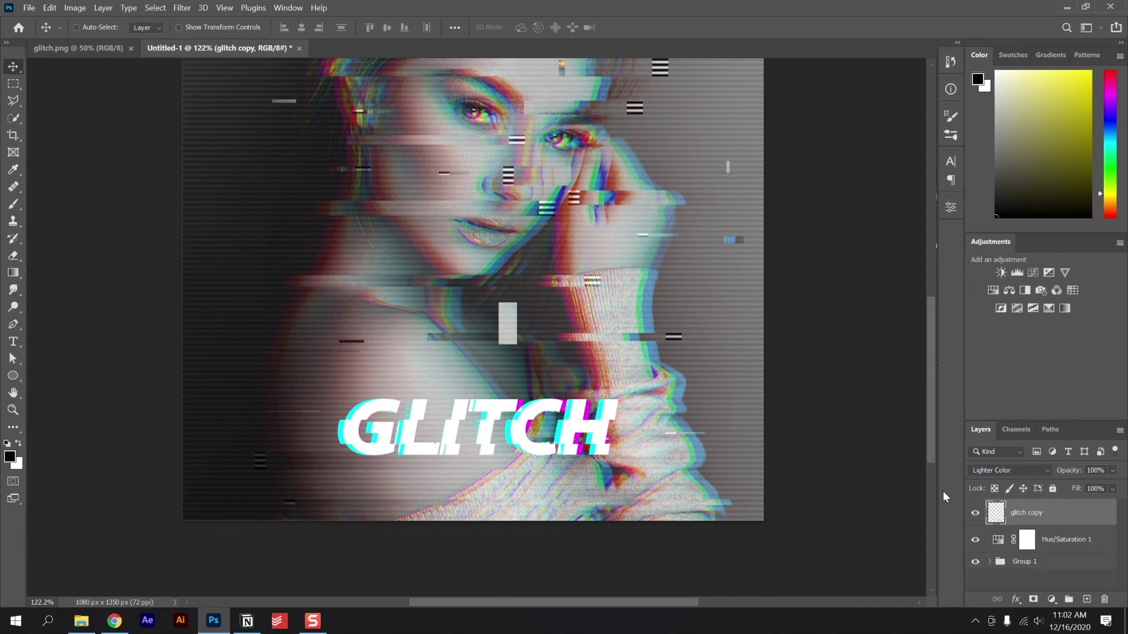
pyautogui.press('z')
pyautogui.moveTo(651, 343); pyautogui.dragTo(605, 348)
pyautogui.hotkey('ctrl', '0')
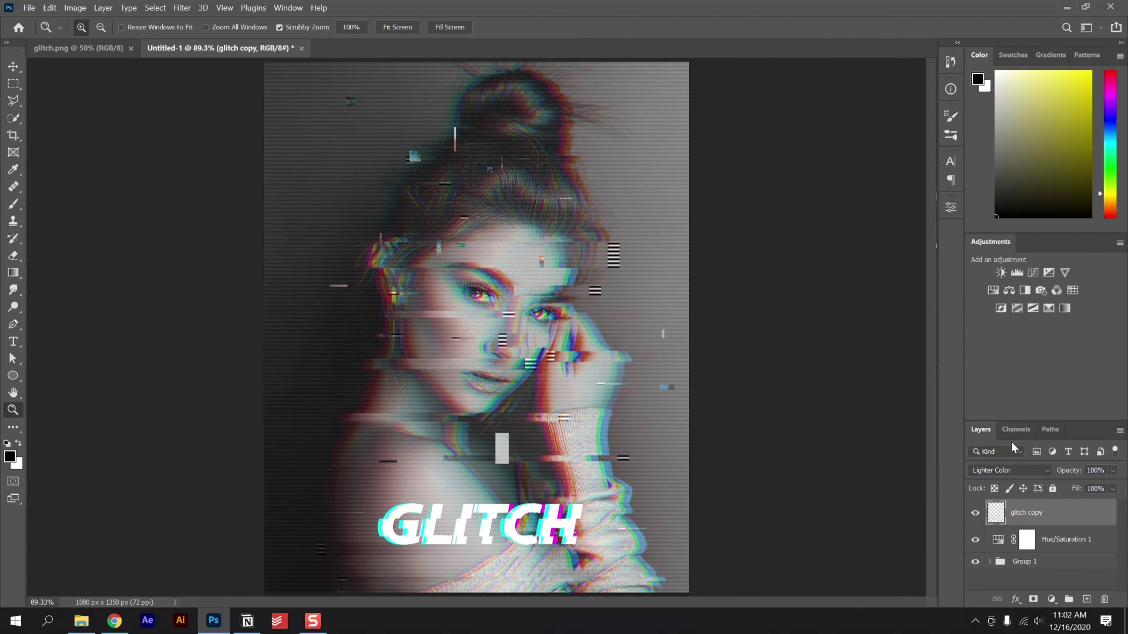